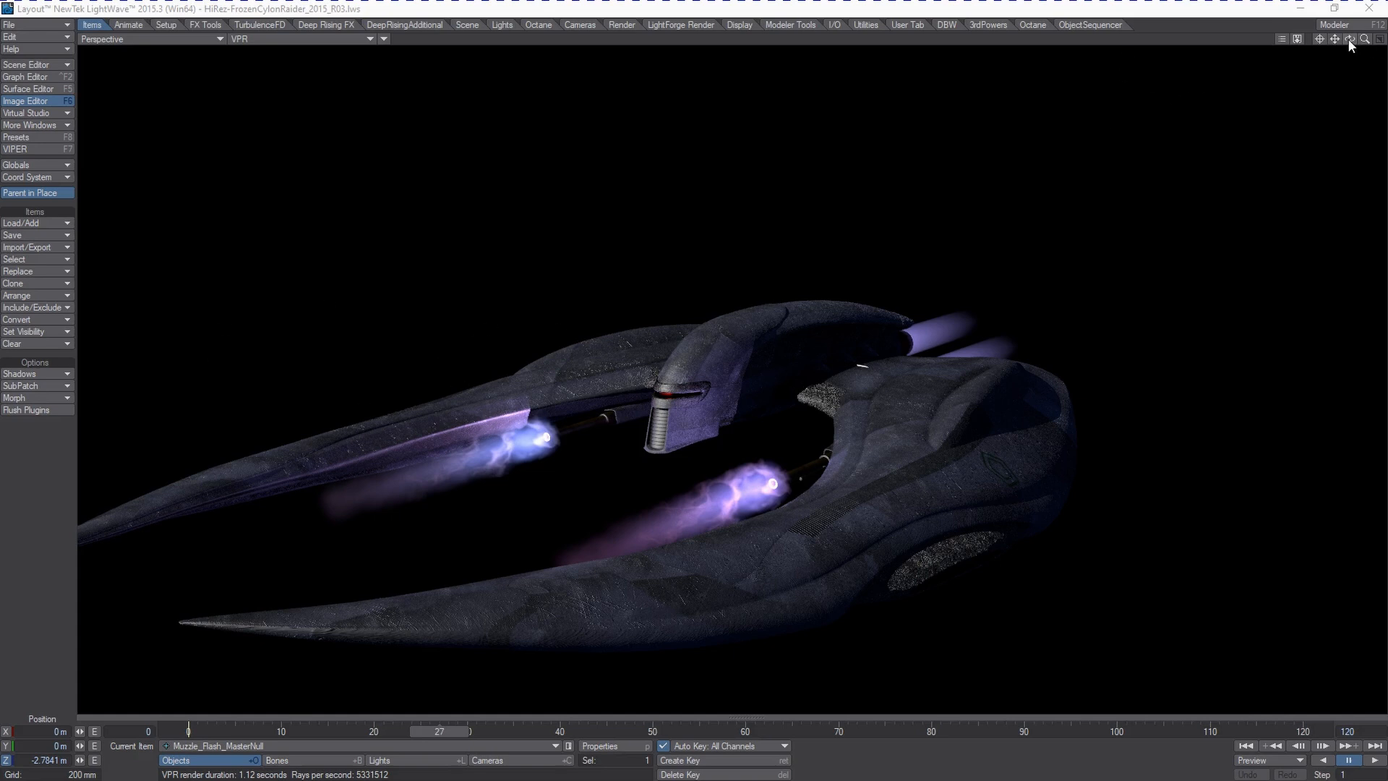
# Examine the Cylon Raider from several angles while scrubbing the timeline to inspect its gun and engine effects.
pyautogui.moveTo(1349, 40); pyautogui.dragTo(1196, 38)
pyautogui.moveTo(1335, 40); pyautogui.dragTo(1334, 39)
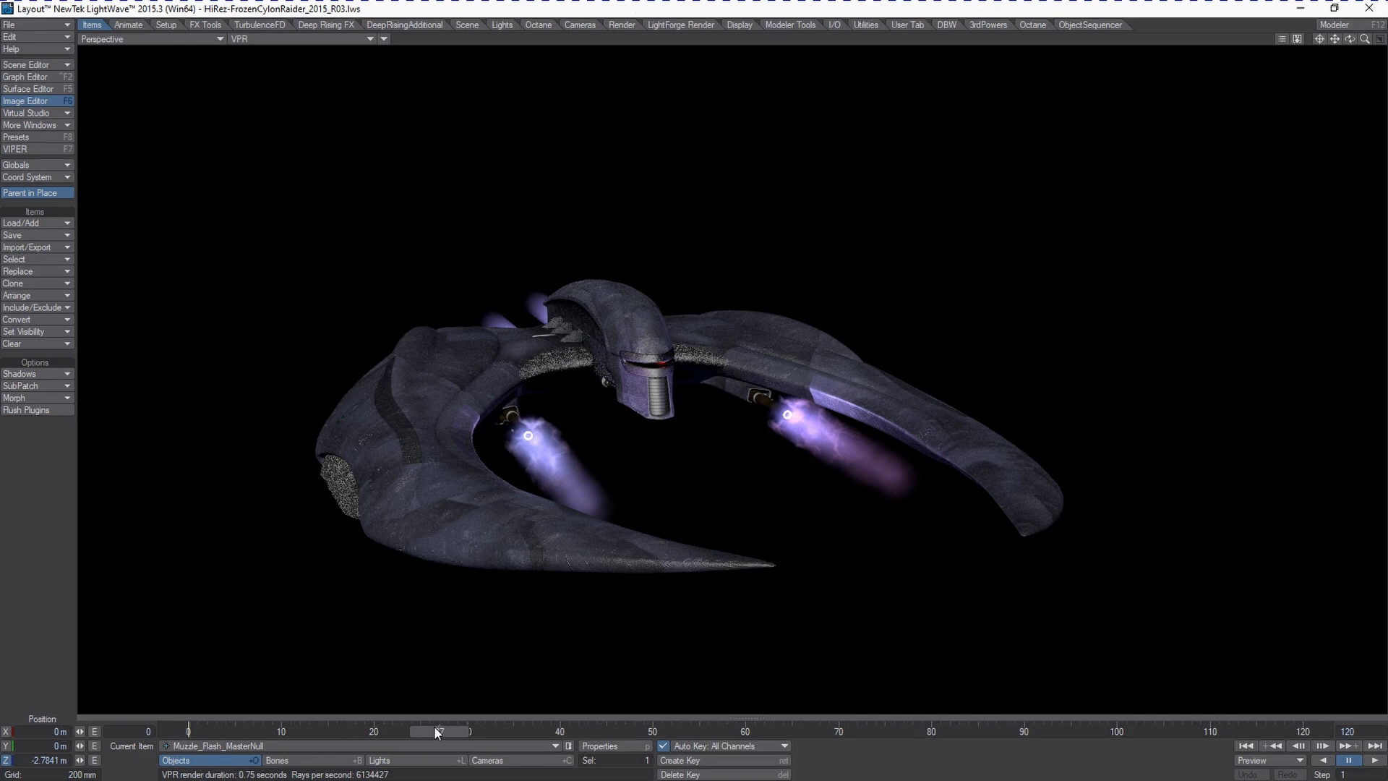
pyautogui.moveTo(436, 727); pyautogui.dragTo(188, 729)
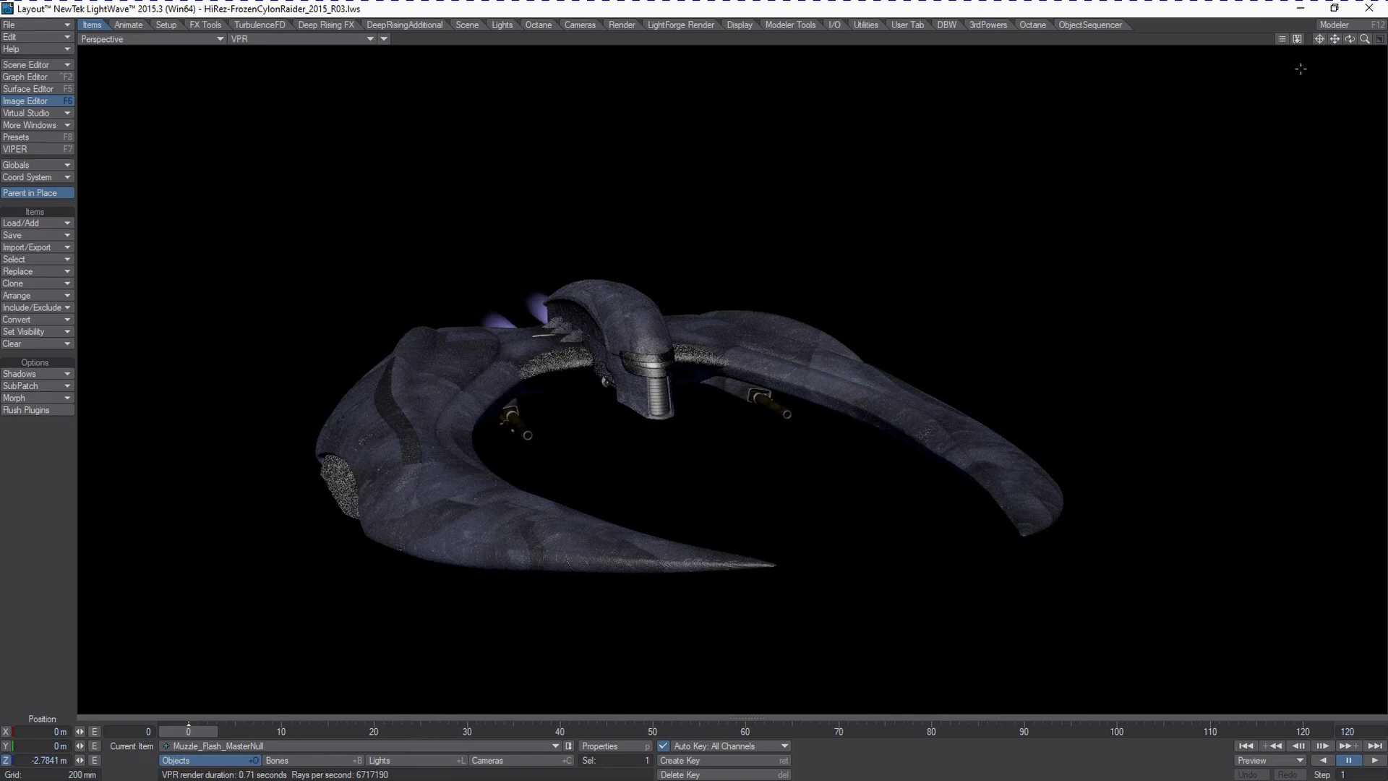
pyautogui.moveTo(1350, 41); pyautogui.dragTo(1171, 29)
pyautogui.moveTo(1336, 40)
pyautogui.mouseDown()
pyautogui.moveTo(1385, 45)
pyautogui.moveTo(1351, 42)
pyautogui.mouseUp()
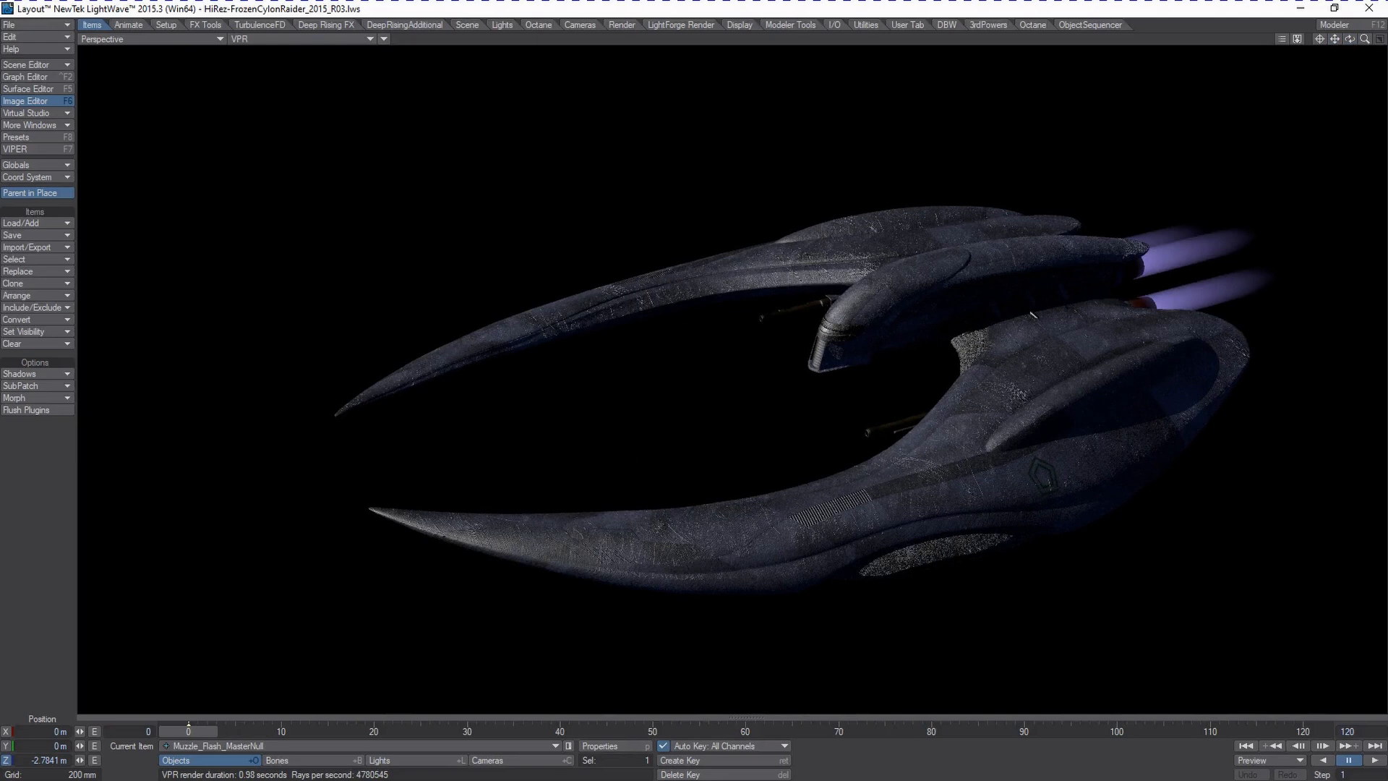
pyautogui.moveTo(186, 730); pyautogui.dragTo(1059, 730)
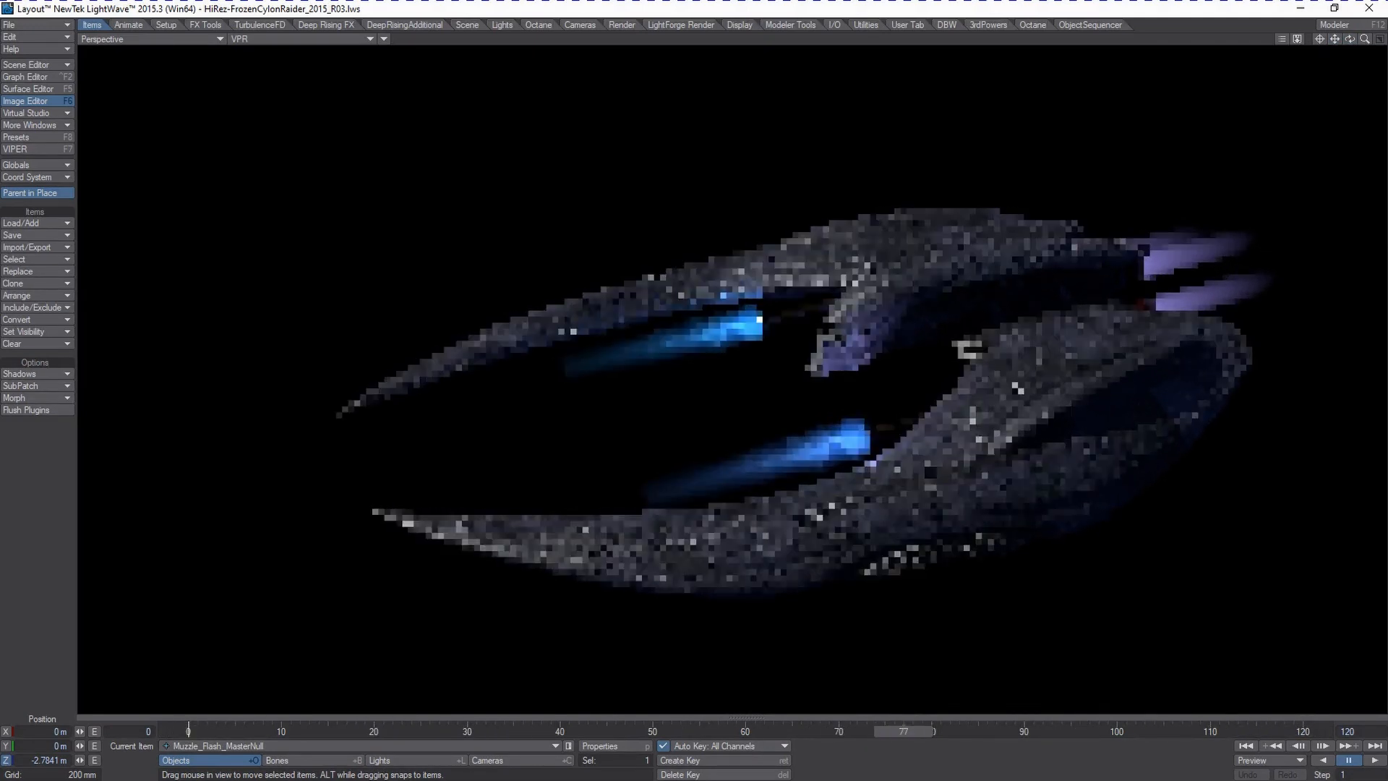
pyautogui.moveTo(495, 732); pyautogui.dragTo(190, 732)
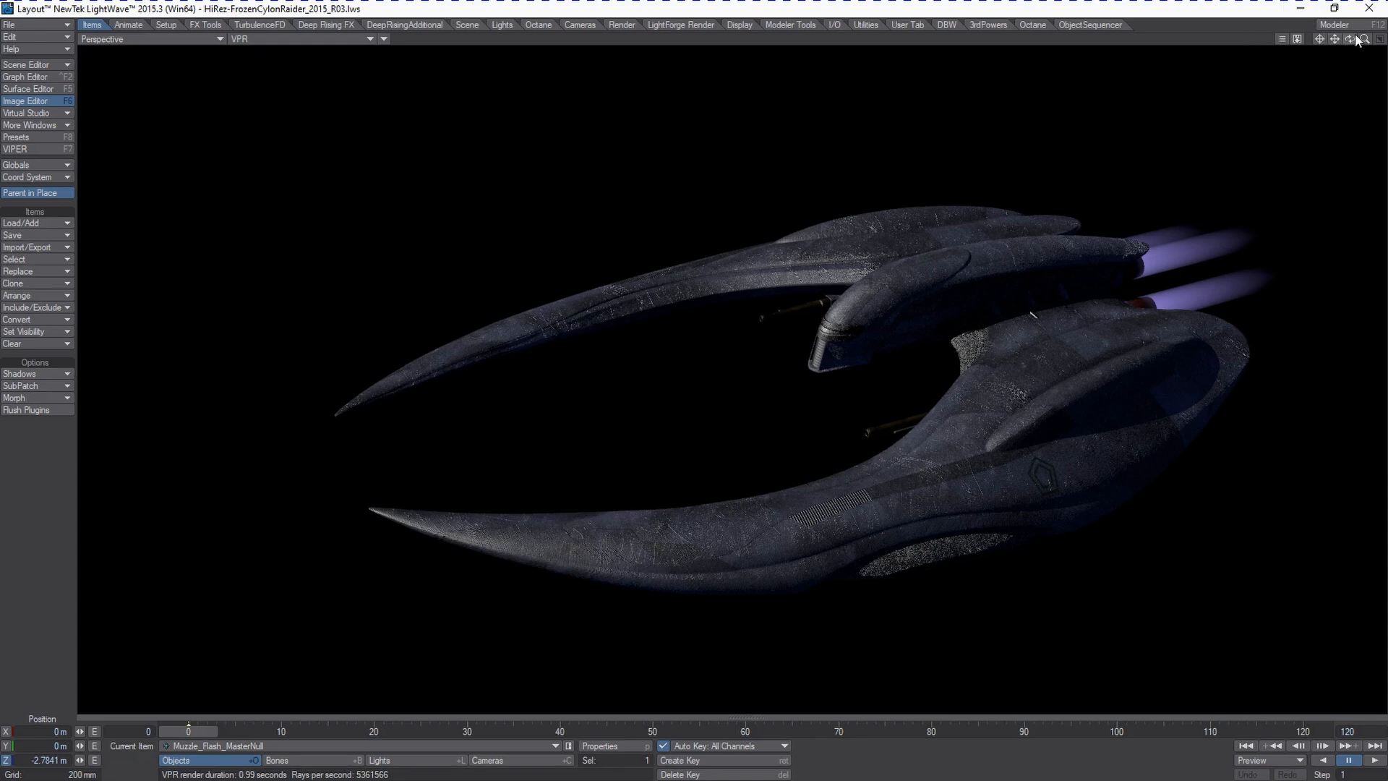
pyautogui.moveTo(1351, 38); pyautogui.dragTo(1272, 40)
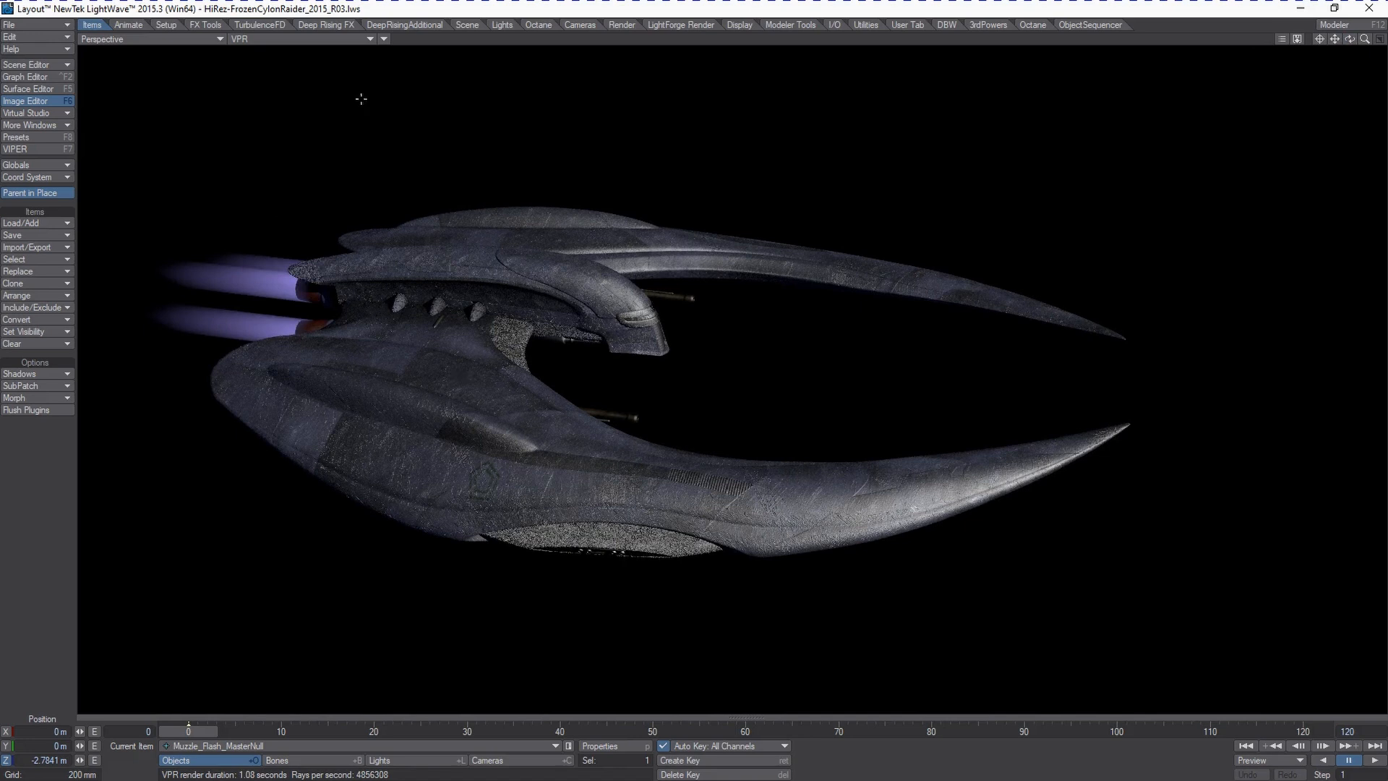
# Open the Scene Editor and place its window beside the ship.
pyautogui.click(53, 67)
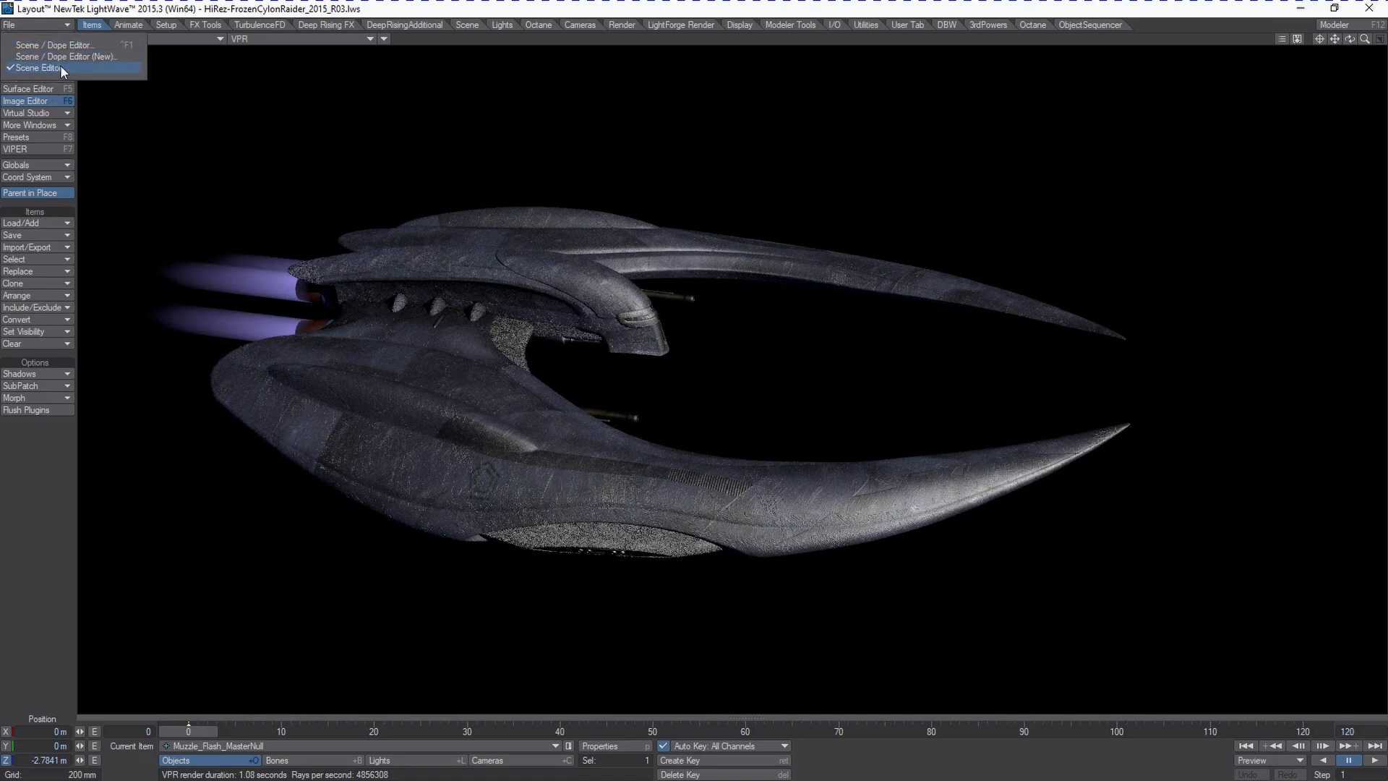
pyautogui.click(59, 66)
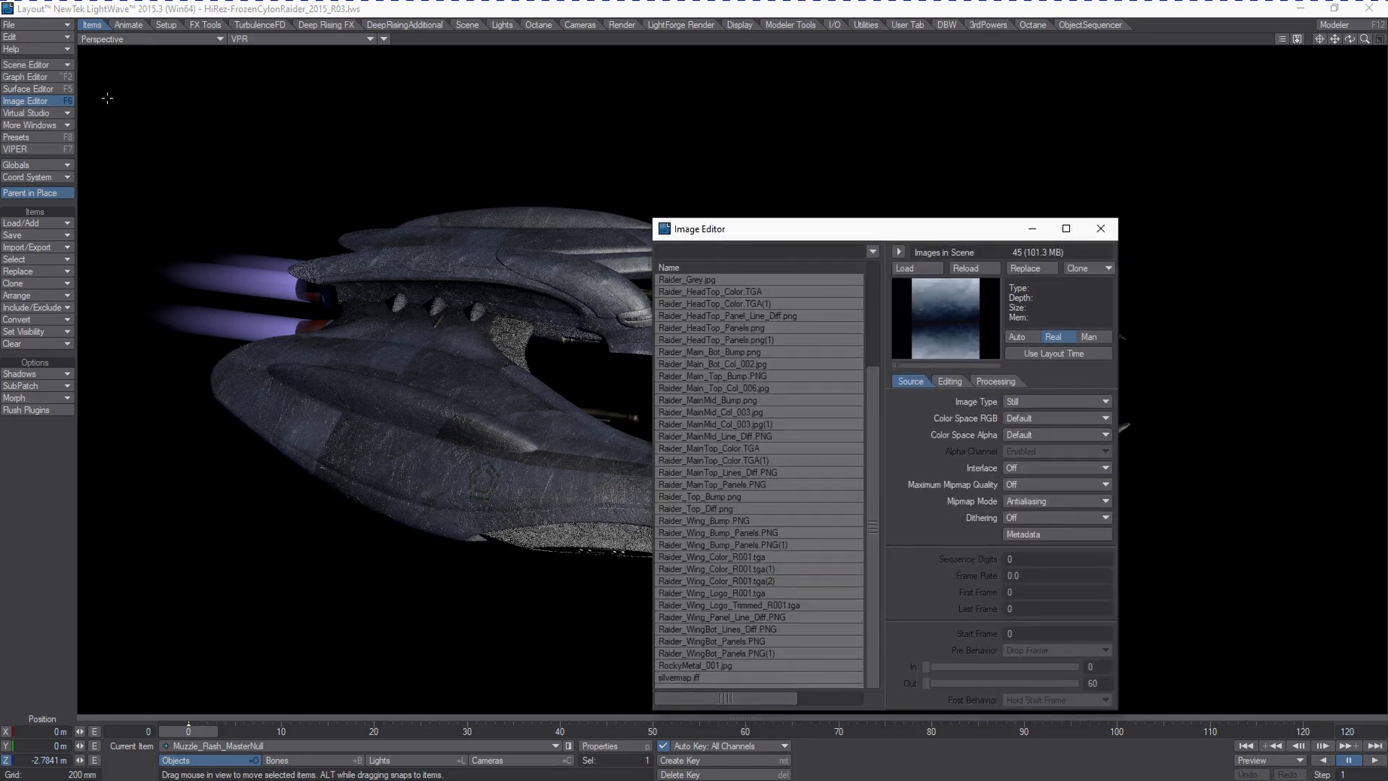
pyautogui.click(64, 67)
pyautogui.click(58, 65)
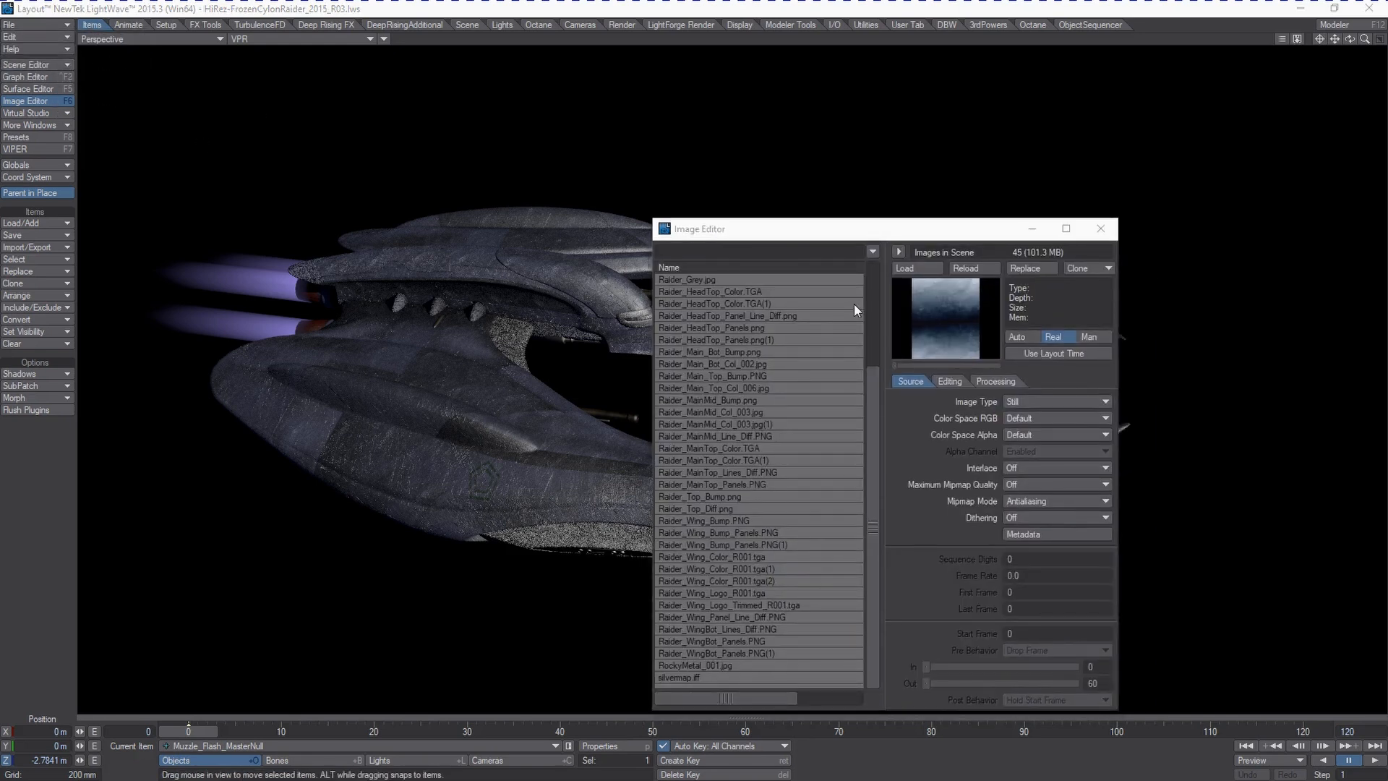
pyautogui.moveTo(629, 326); pyautogui.dragTo(501, 299)
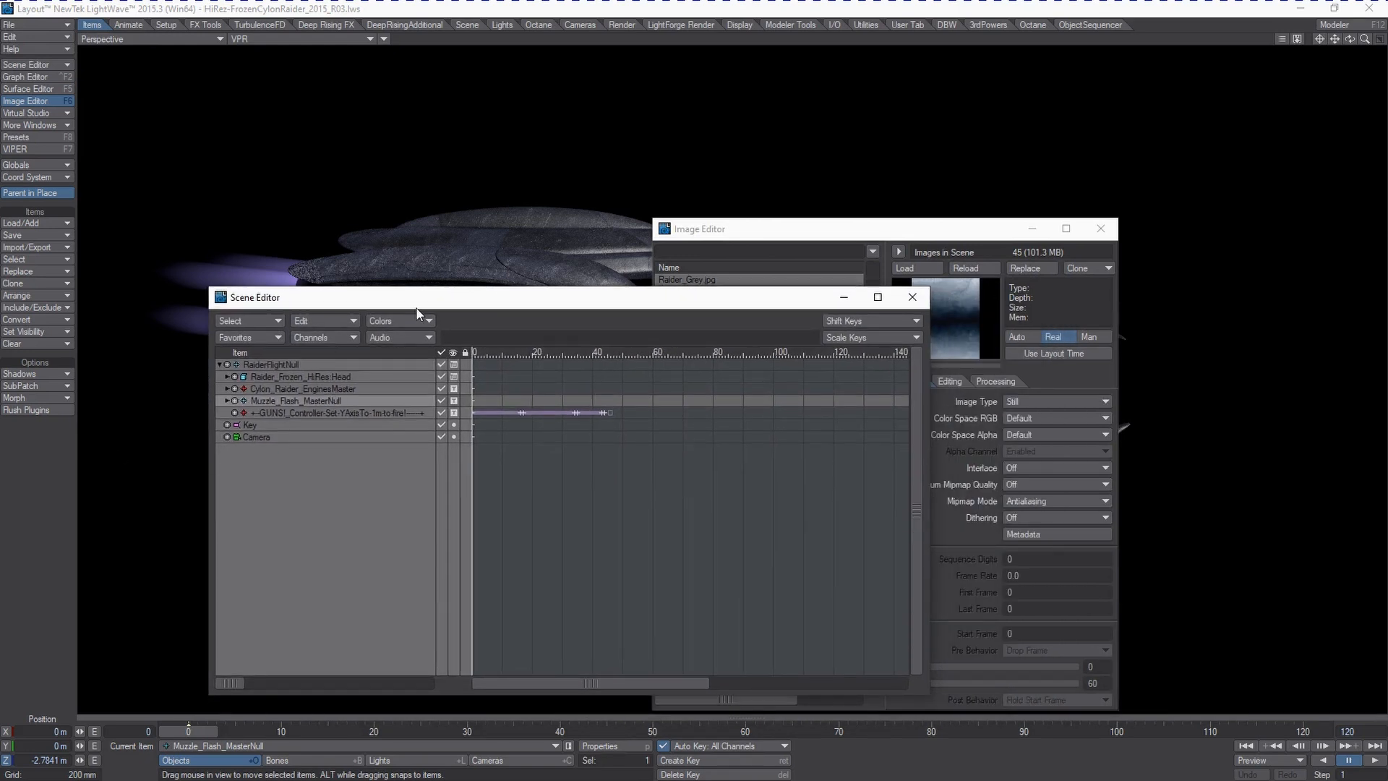
pyautogui.moveTo(417, 304); pyautogui.dragTo(816, 263)
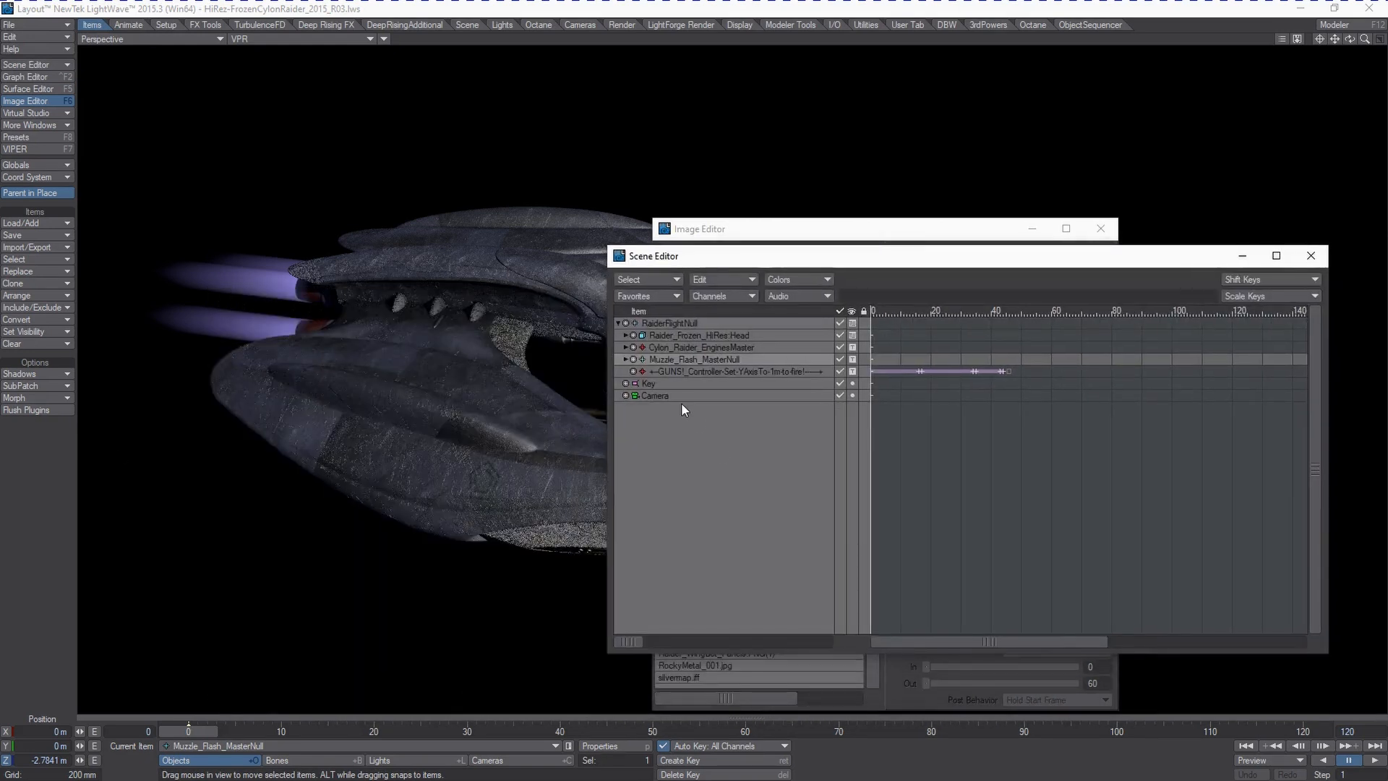
# Expand the Raider_Frozen_HiRes:Head hierarchy and inspect Layer2 and the Cylon_Eye_Light, moving the editor windows clear of the ship.
pyautogui.click(626, 335)
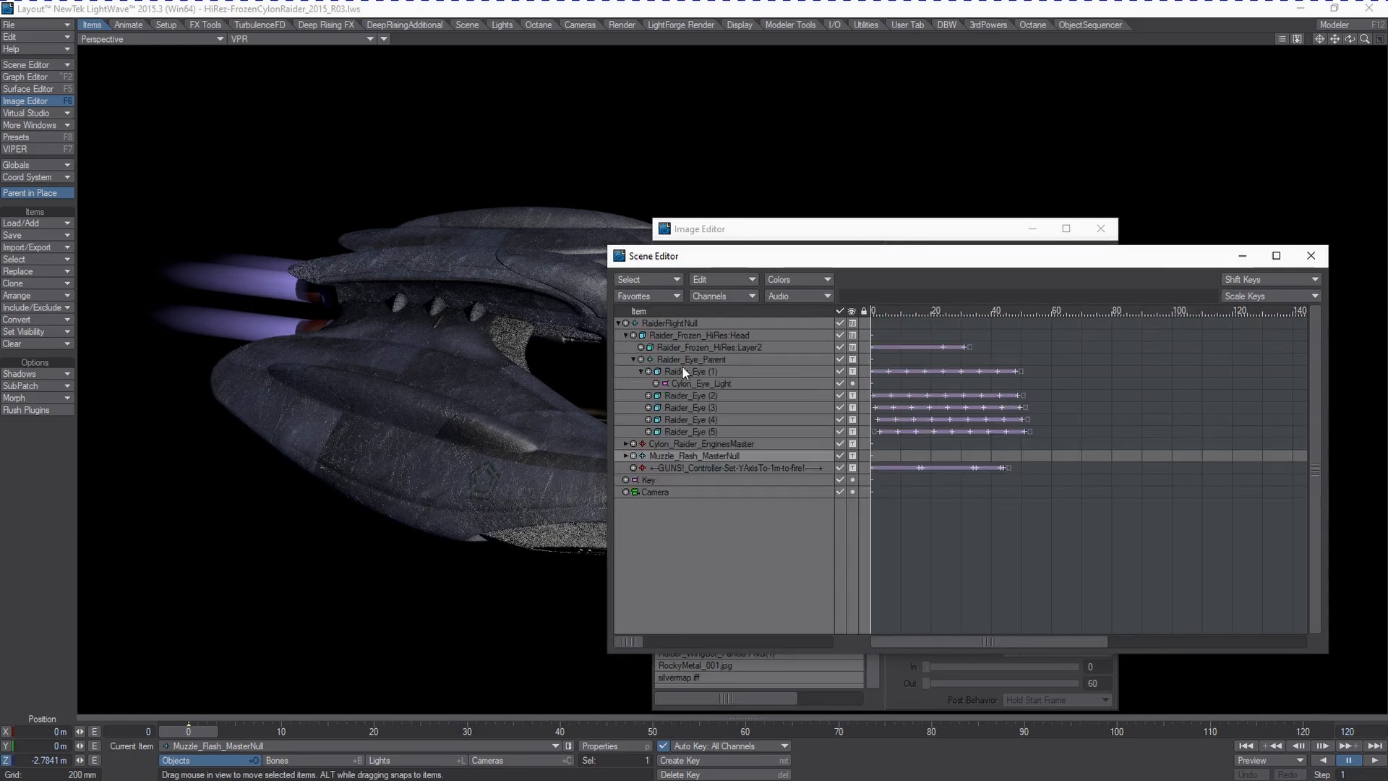
pyautogui.click(738, 347)
pyautogui.moveTo(851, 236); pyautogui.dragTo(1387, 222)
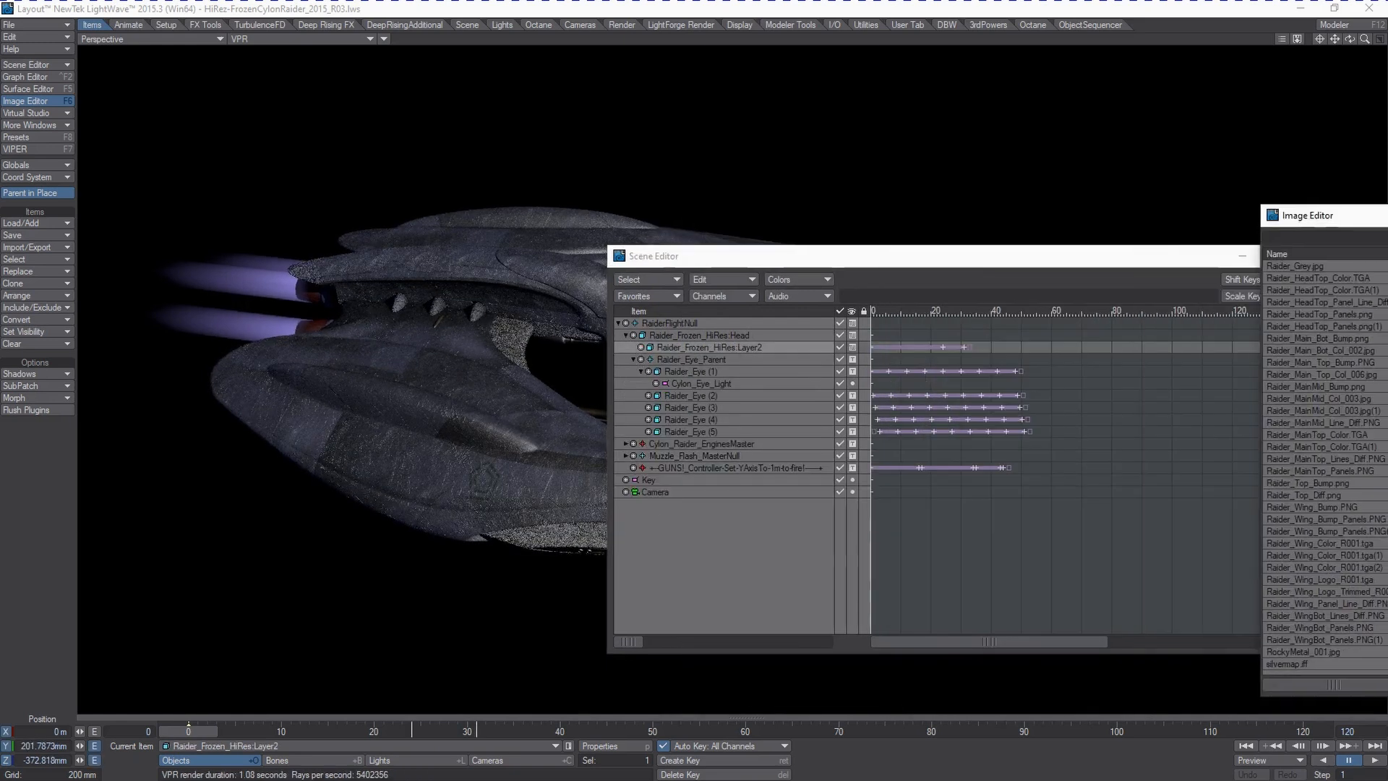
pyautogui.moveTo(838, 260); pyautogui.dragTo(1051, 266)
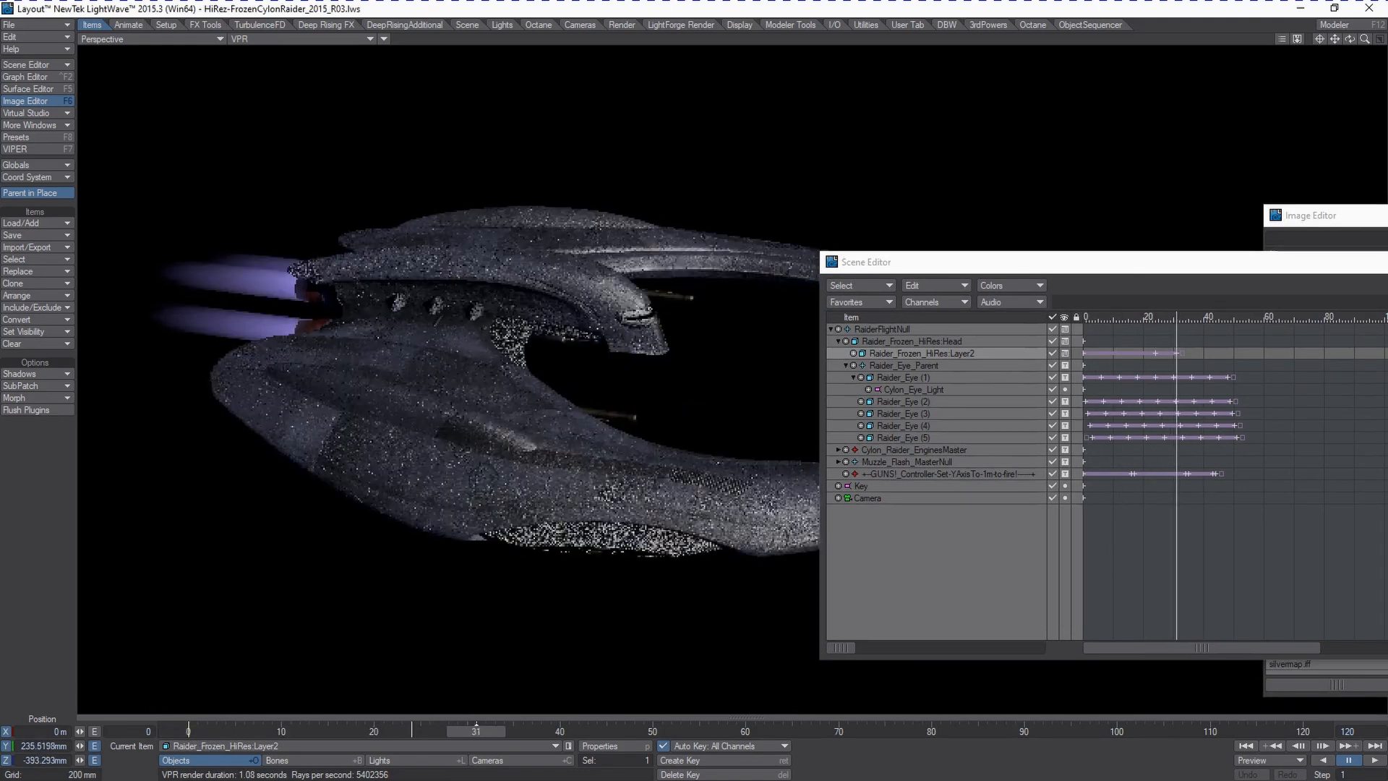
pyautogui.click(927, 391)
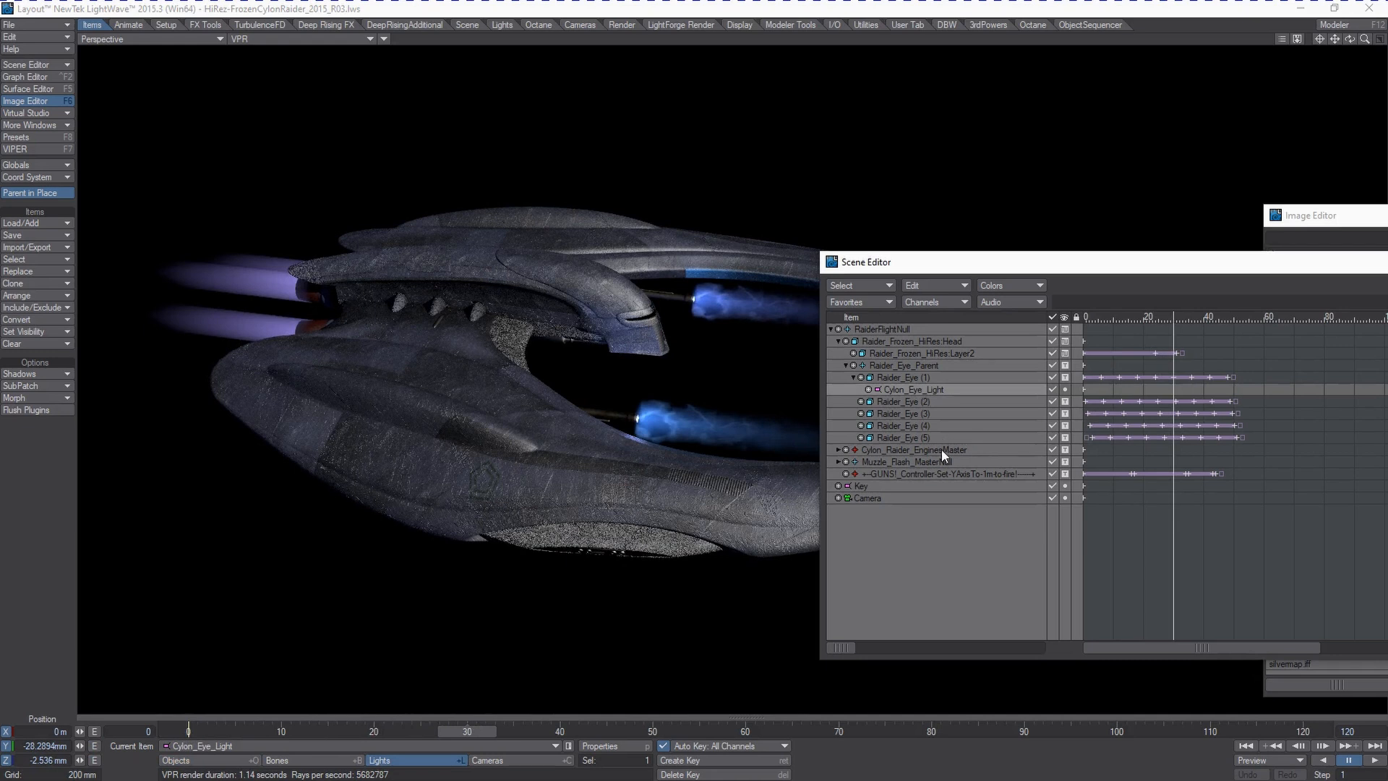
# Expand the Cylon_Raider_EnginesMaster and Muzzle_Flash_MasterNull hierarchies and inspect the master nulls and Muzzle_Flash_LeftNull.
pyautogui.click(838, 449)
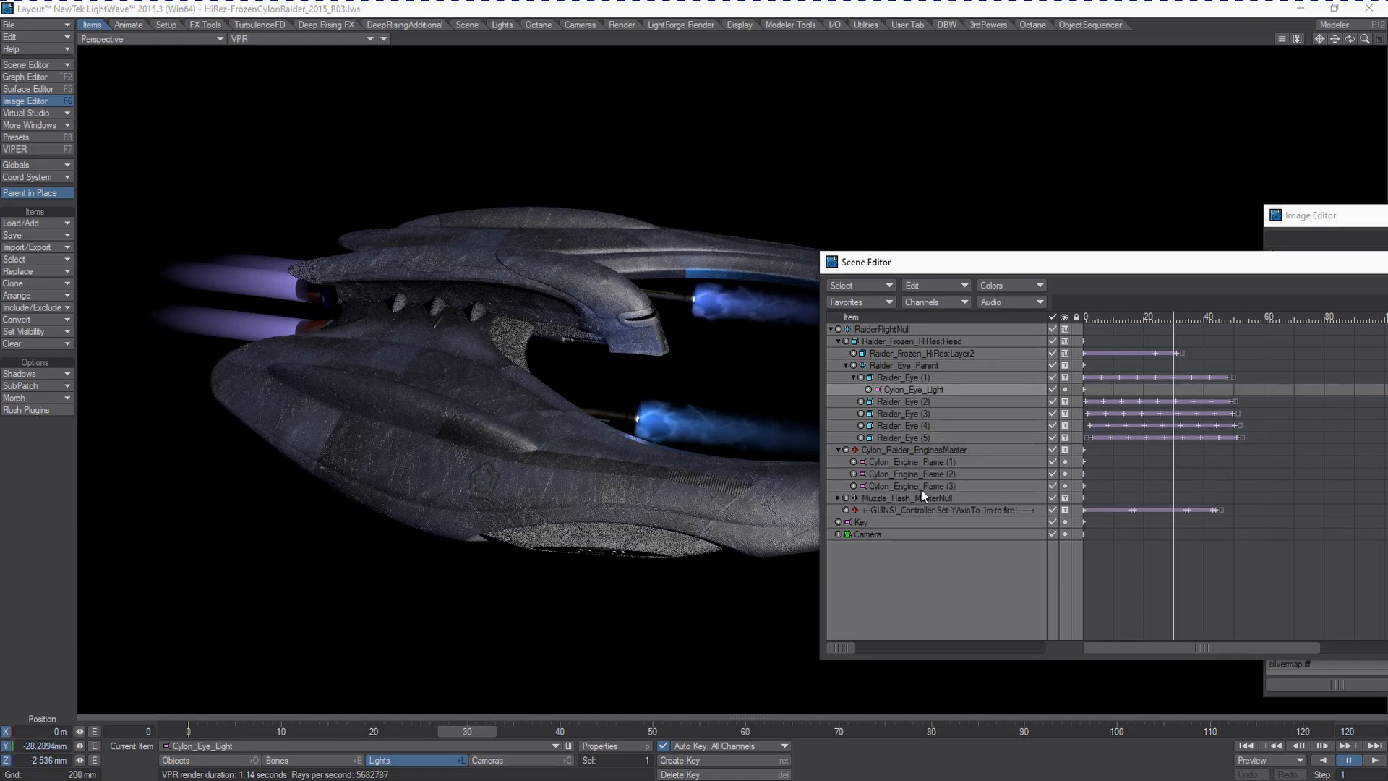
pyautogui.click(951, 448)
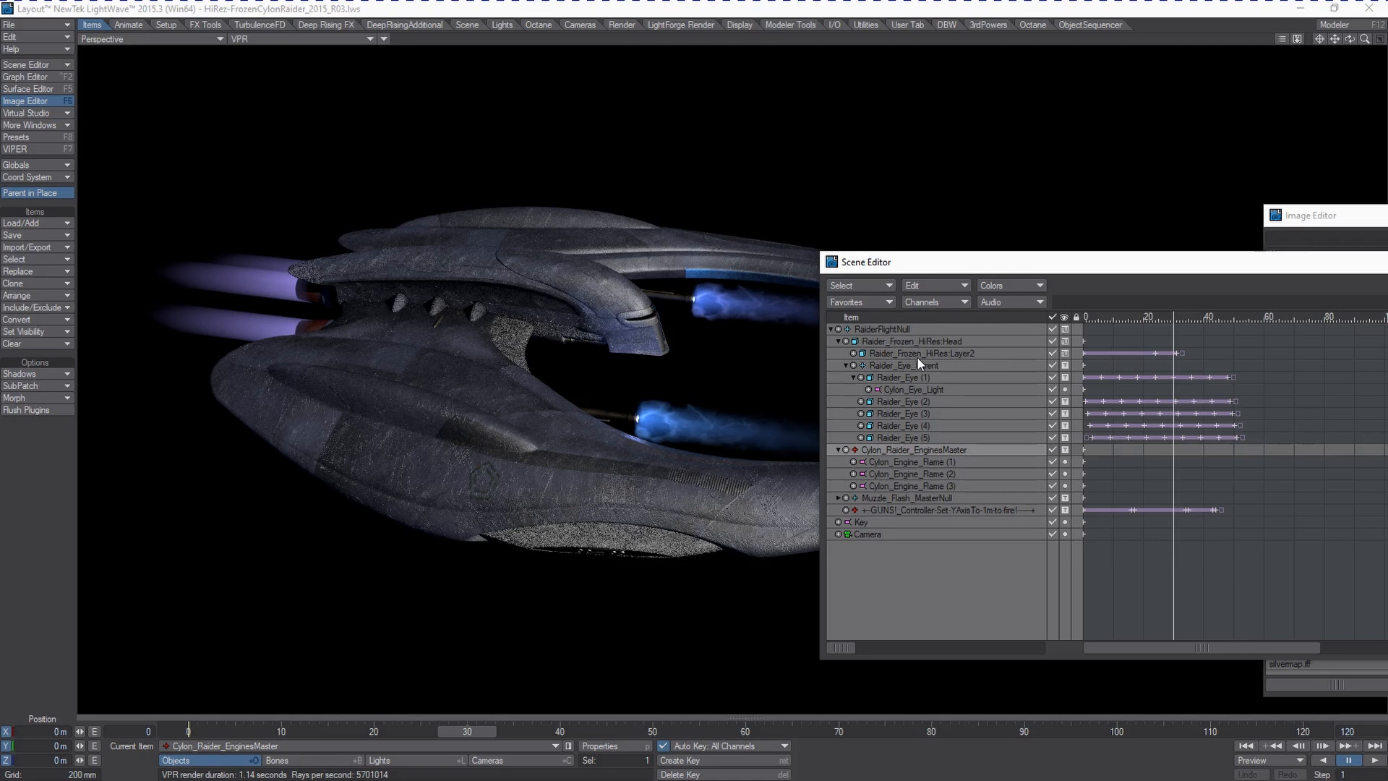
pyautogui.click(838, 498)
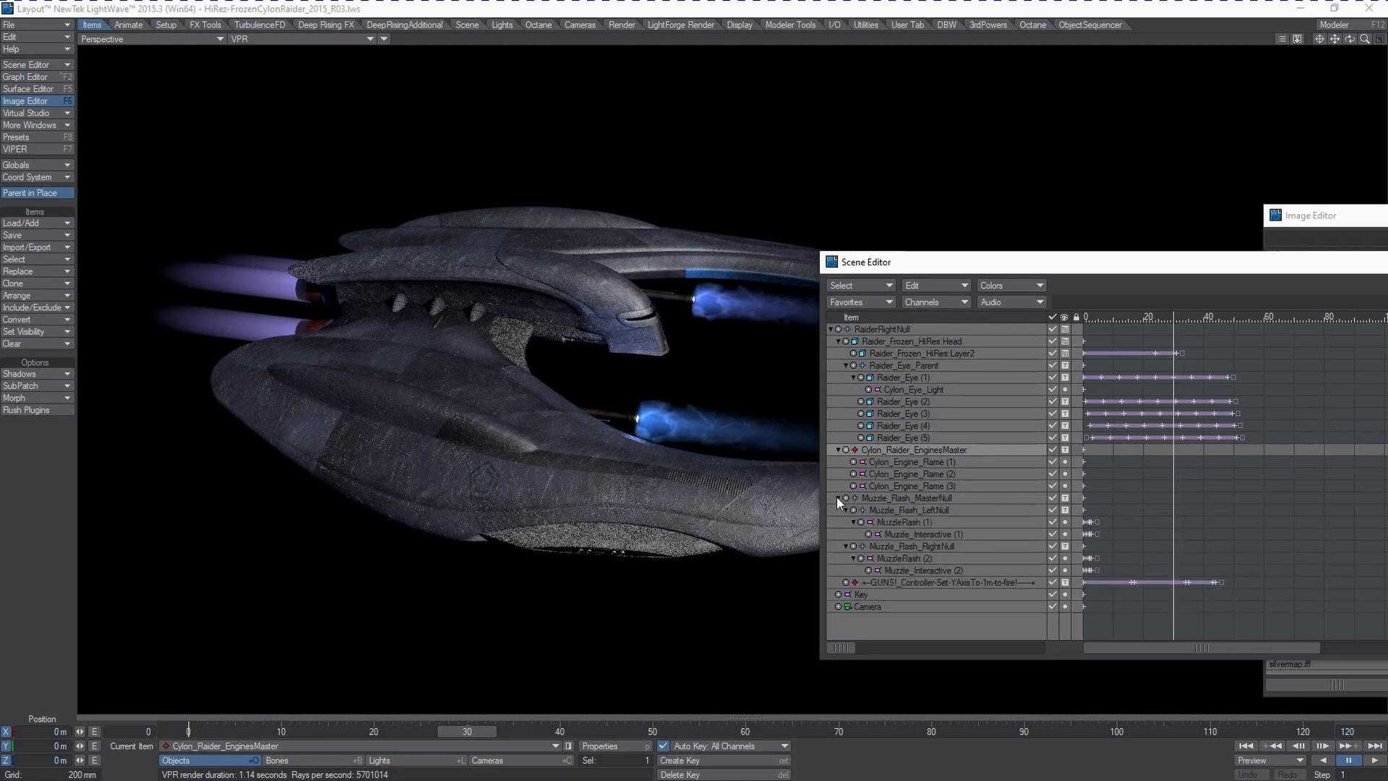
pyautogui.click(921, 498)
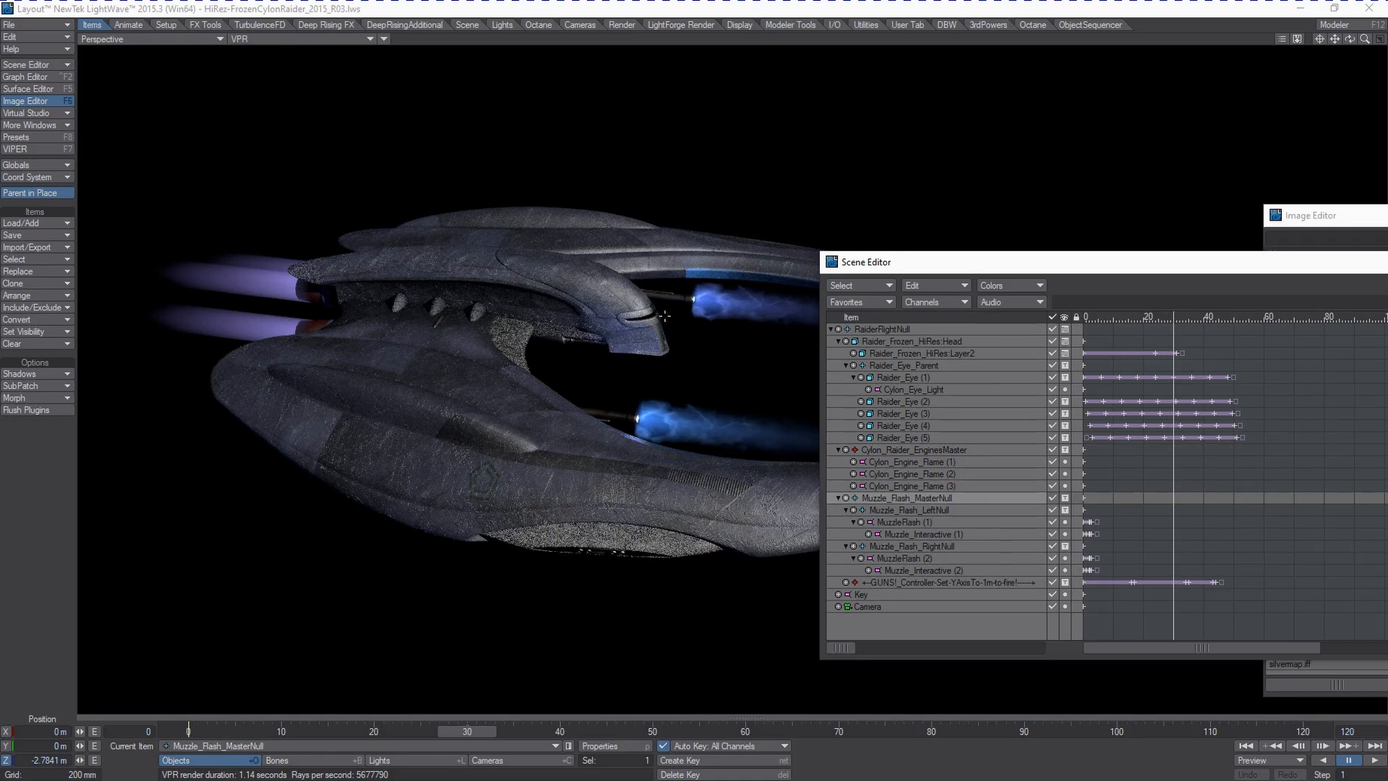
pyautogui.click(915, 508)
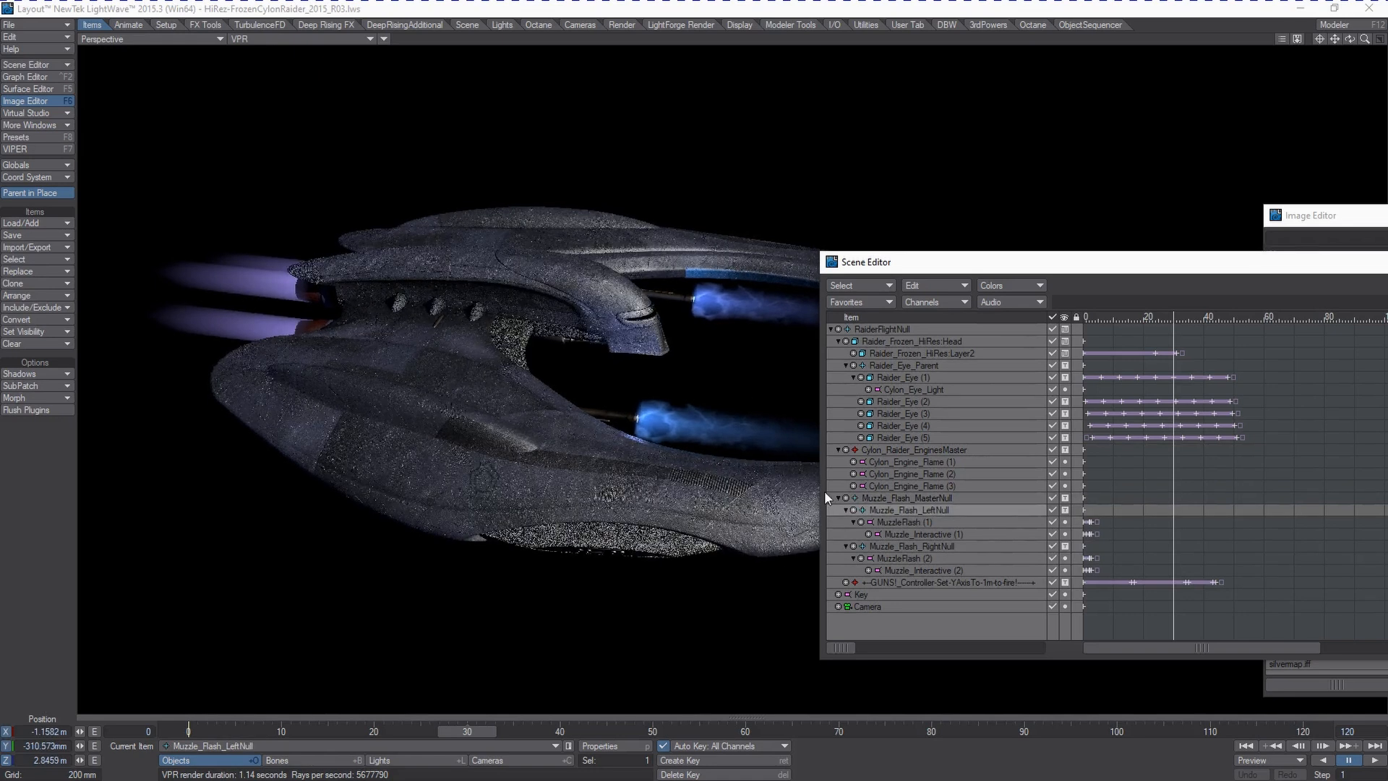
# Select the GUNS! controller, scrub to frame 65 to check the firing animation, and dismiss the Scene Editor.
pyautogui.click(956, 582)
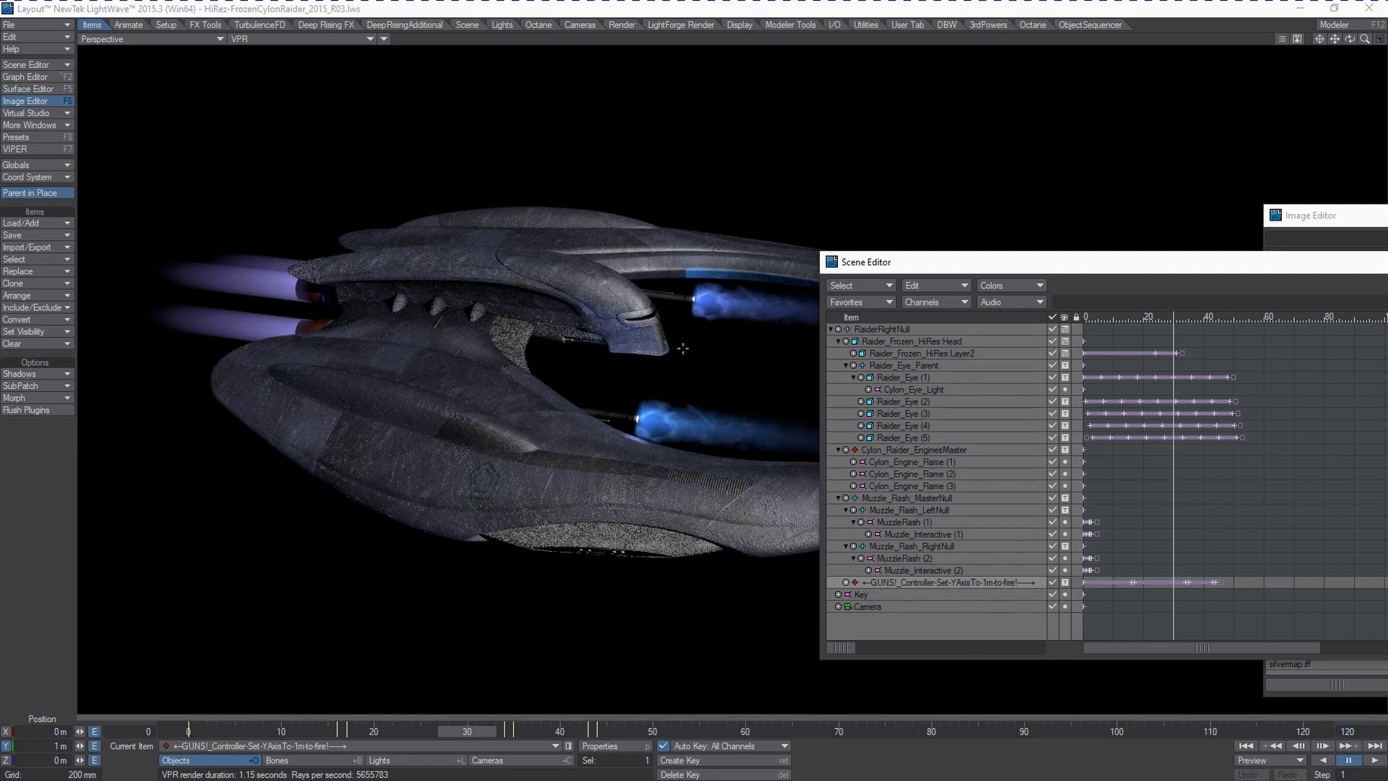
pyautogui.moveTo(494, 727)
pyautogui.mouseDown()
pyautogui.moveTo(680, 731)
pyautogui.moveTo(246, 731)
pyautogui.moveTo(791, 731)
pyautogui.mouseUp()
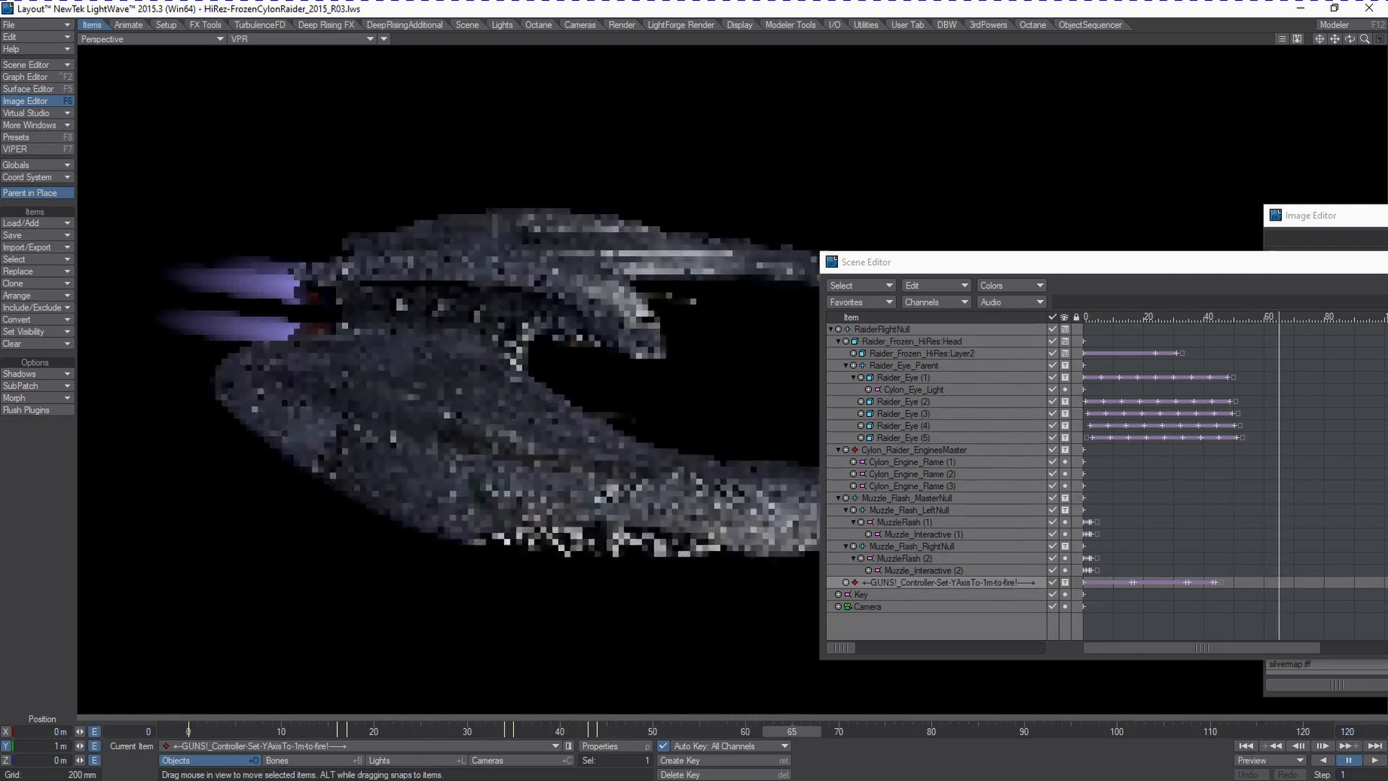
pyautogui.doubleClick(986, 267)
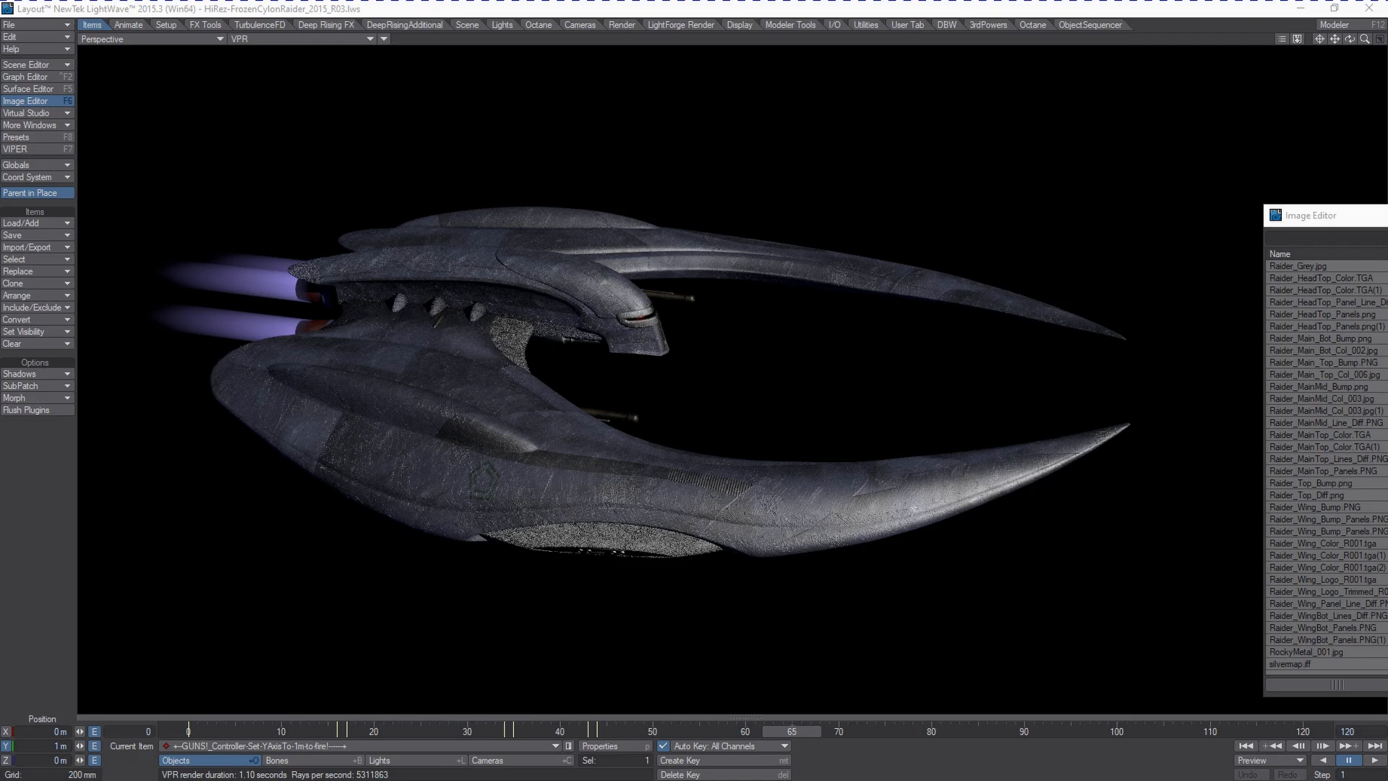
# Bring the Image Editor back into view and show the color space preferences beside it.
pyautogui.moveTo(1359, 215); pyautogui.dragTo(856, 165)
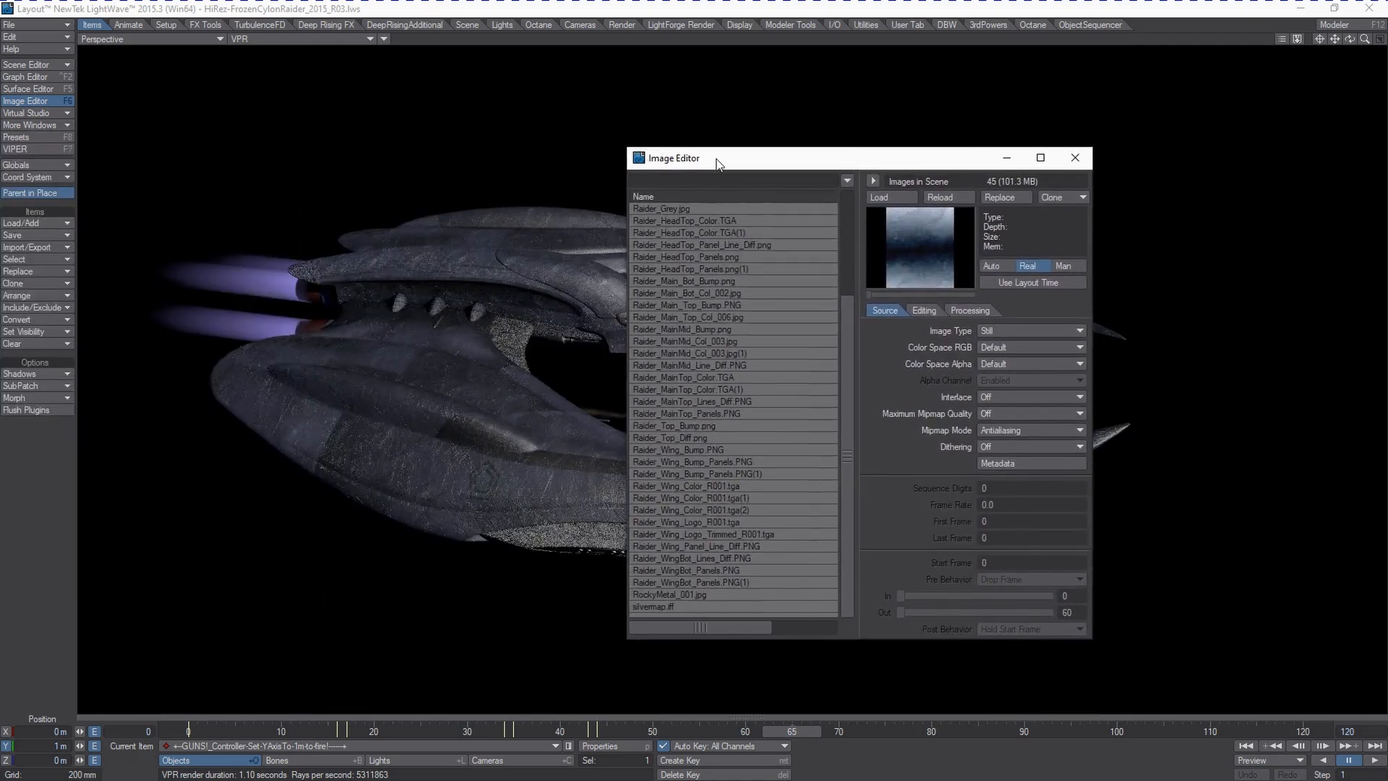
pyautogui.press('d')
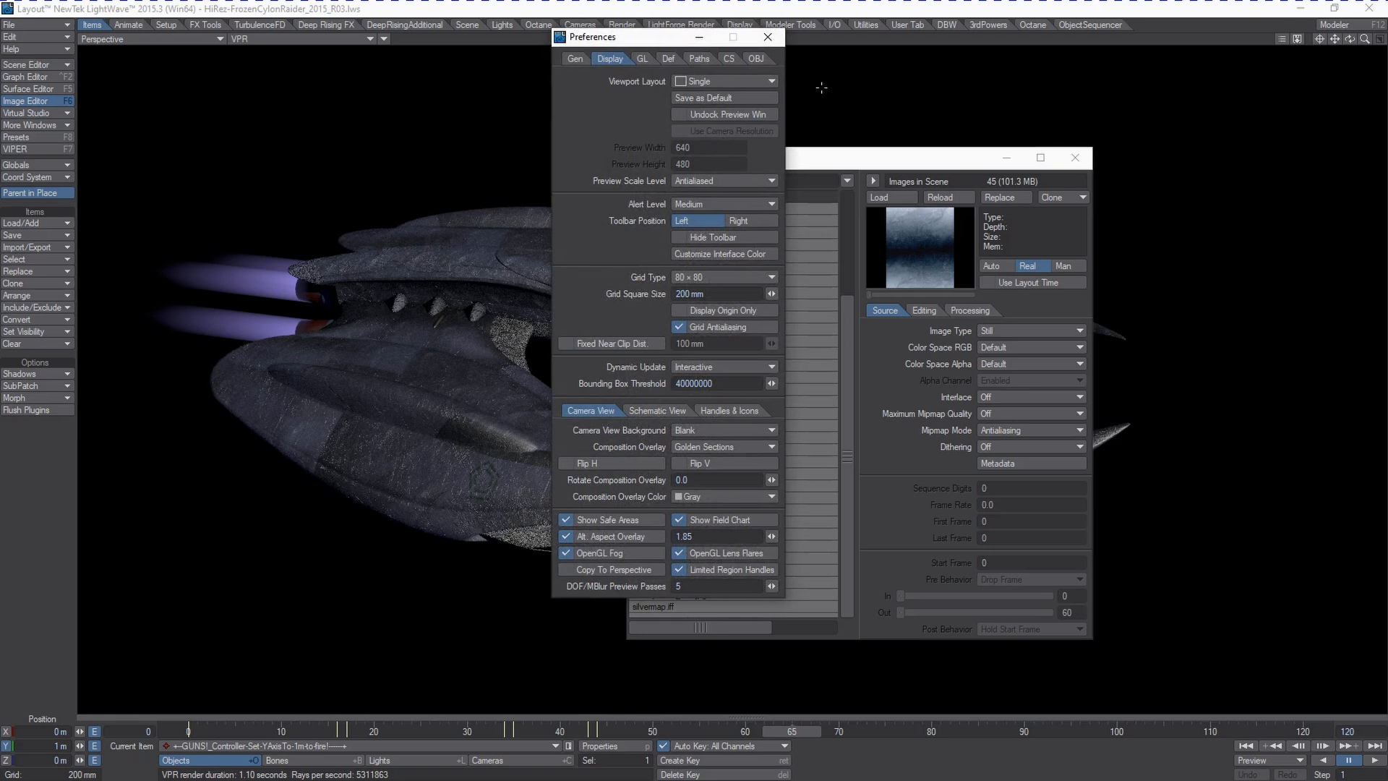
pyautogui.moveTo(669, 37); pyautogui.dragTo(1097, 117)
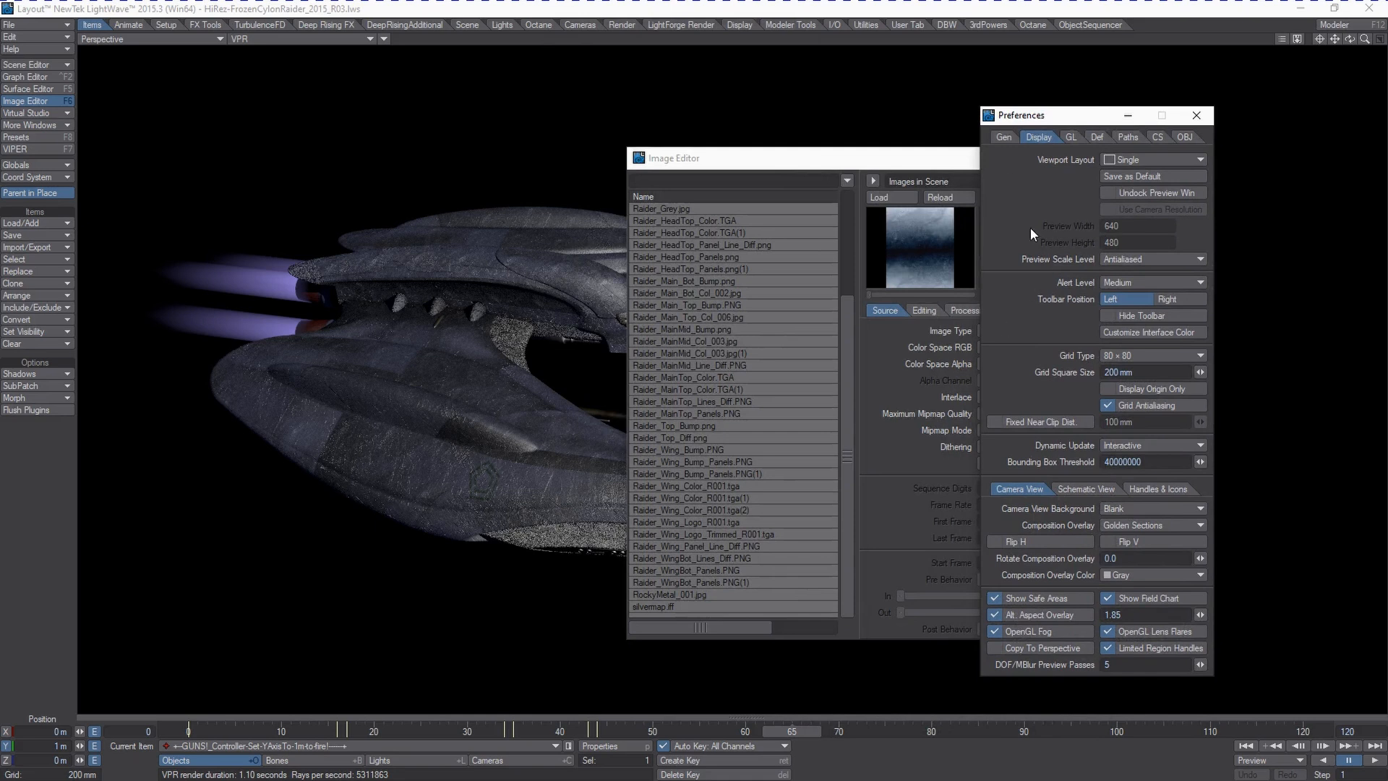
pyautogui.click(1157, 137)
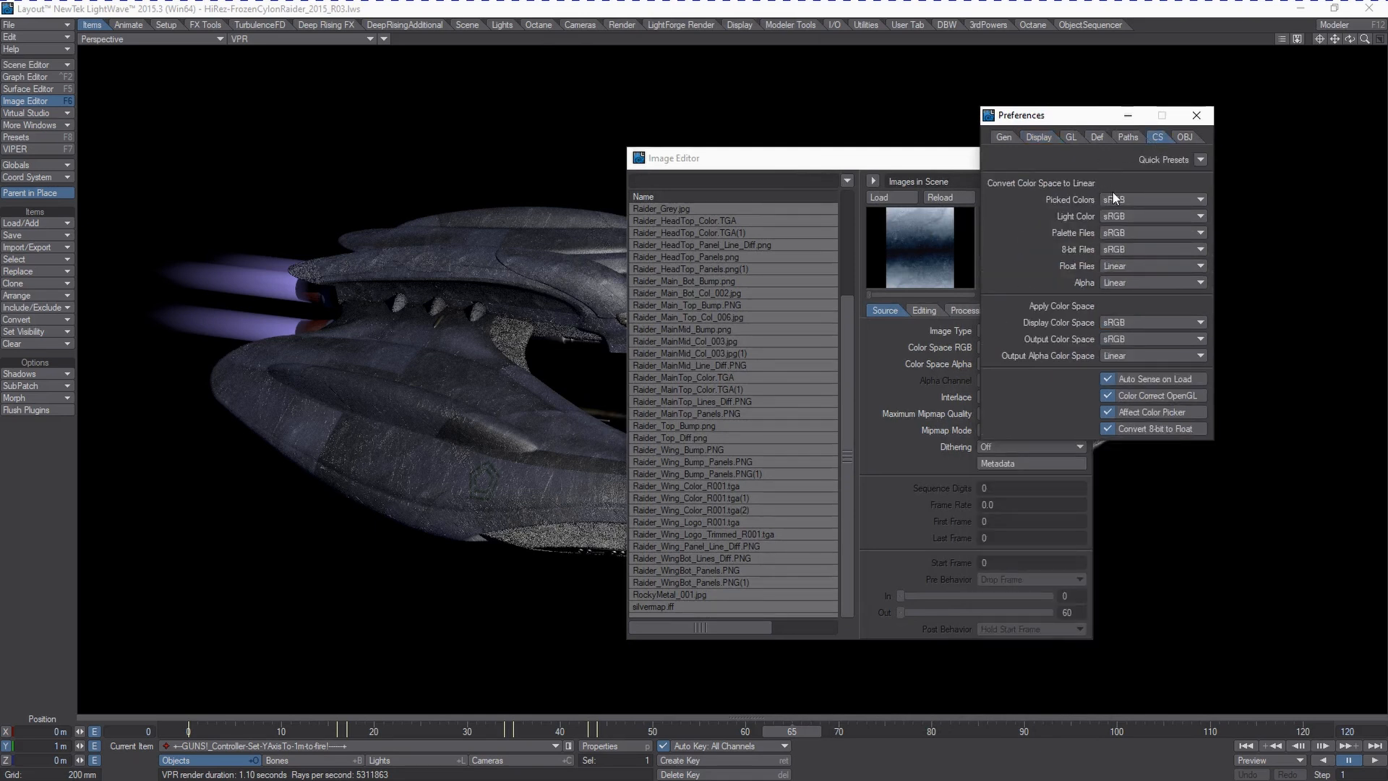
# Compare the render under the Disabled color space preset, enable Color Correct OpenGL, and return to the sRGB preset.
pyautogui.click(1200, 160)
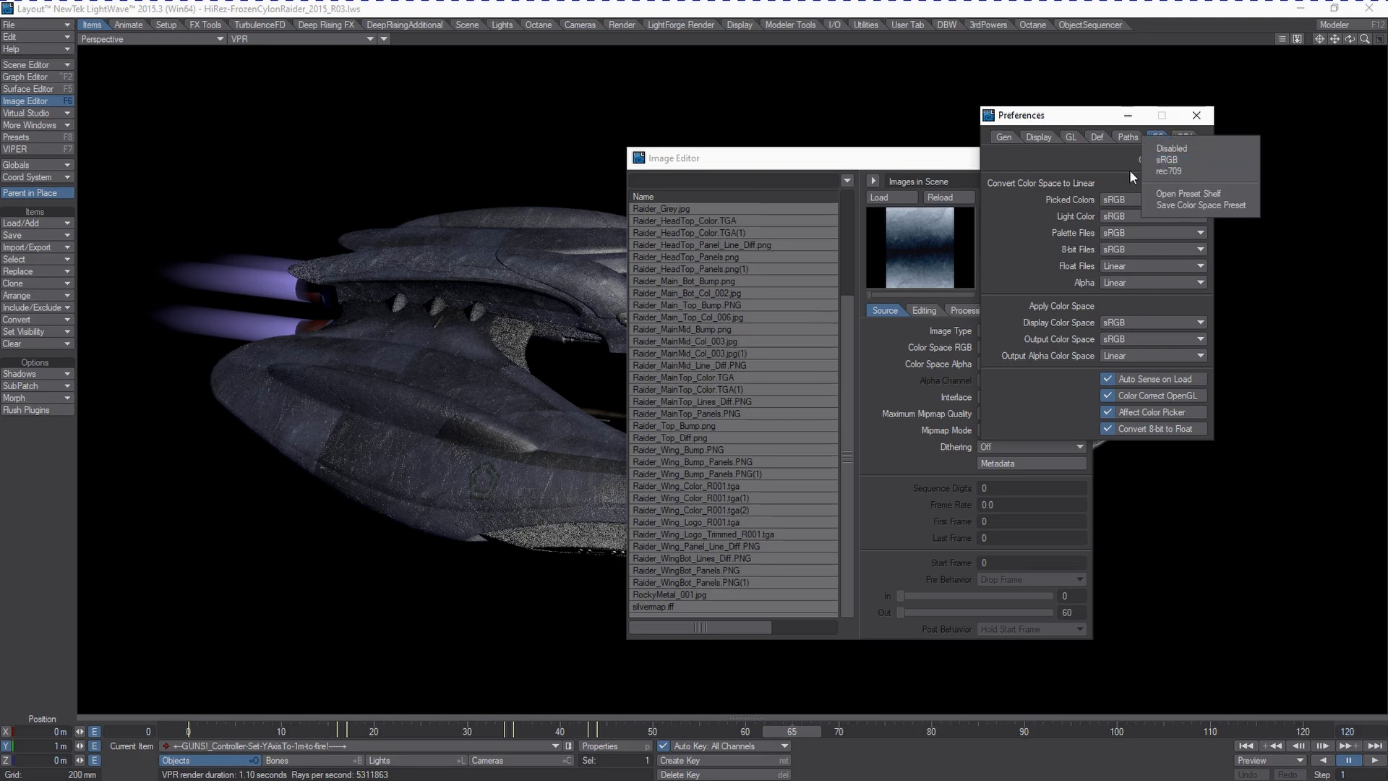
pyautogui.click(1172, 148)
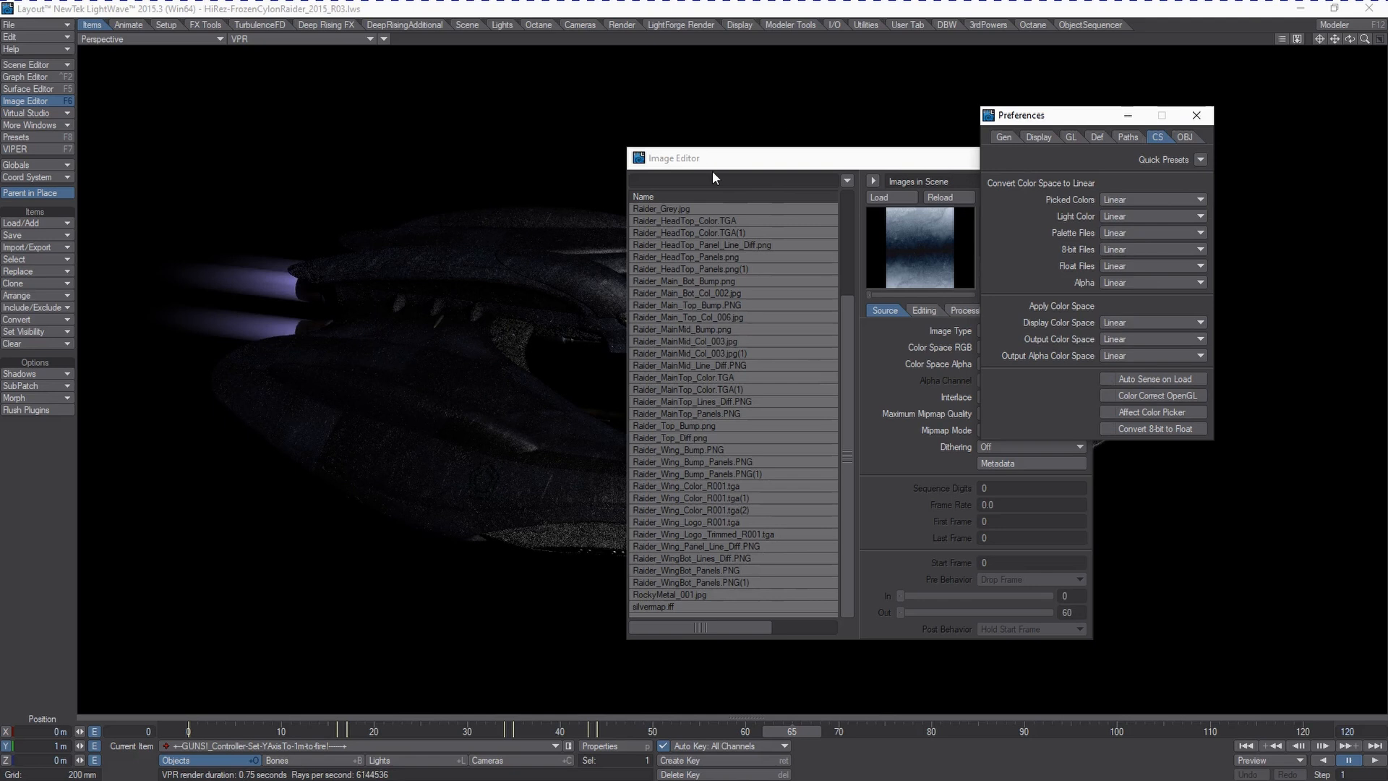
pyautogui.moveTo(726, 155); pyautogui.dragTo(1175, 502)
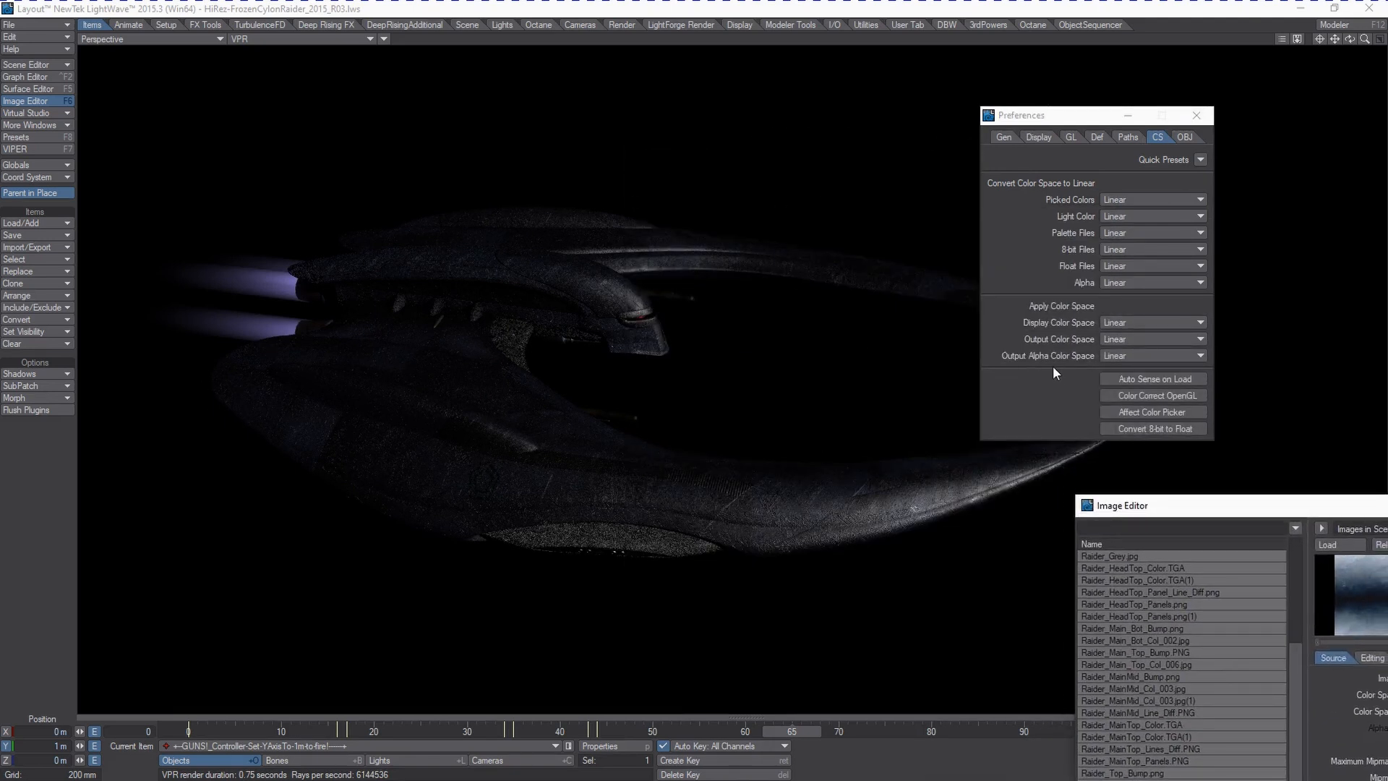
pyautogui.click(1109, 395)
pyautogui.click(1199, 160)
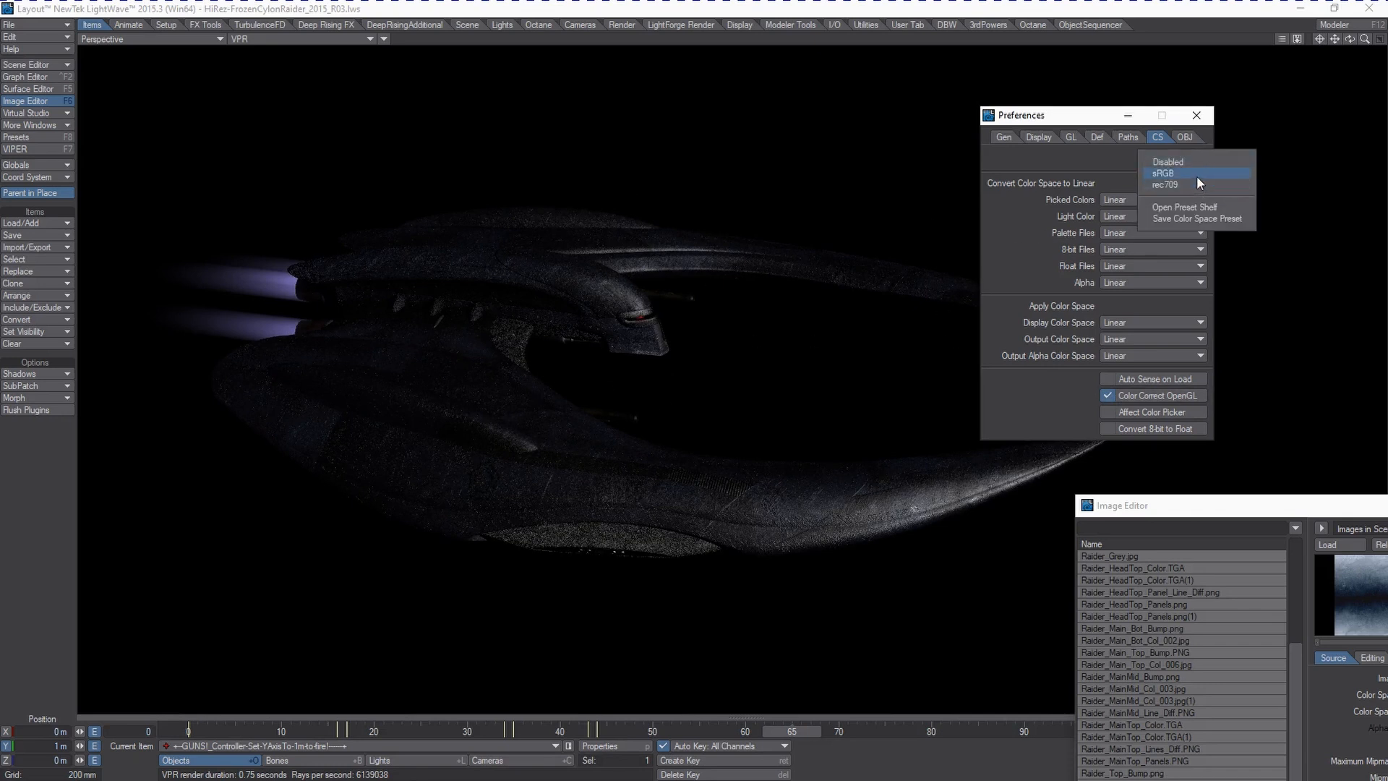
pyautogui.click(1196, 175)
# Examine the color space settings of the Raider bump, diffuse, panel and color textures in the Image Editor.
pyautogui.moveTo(1258, 506); pyautogui.dragTo(877, 223)
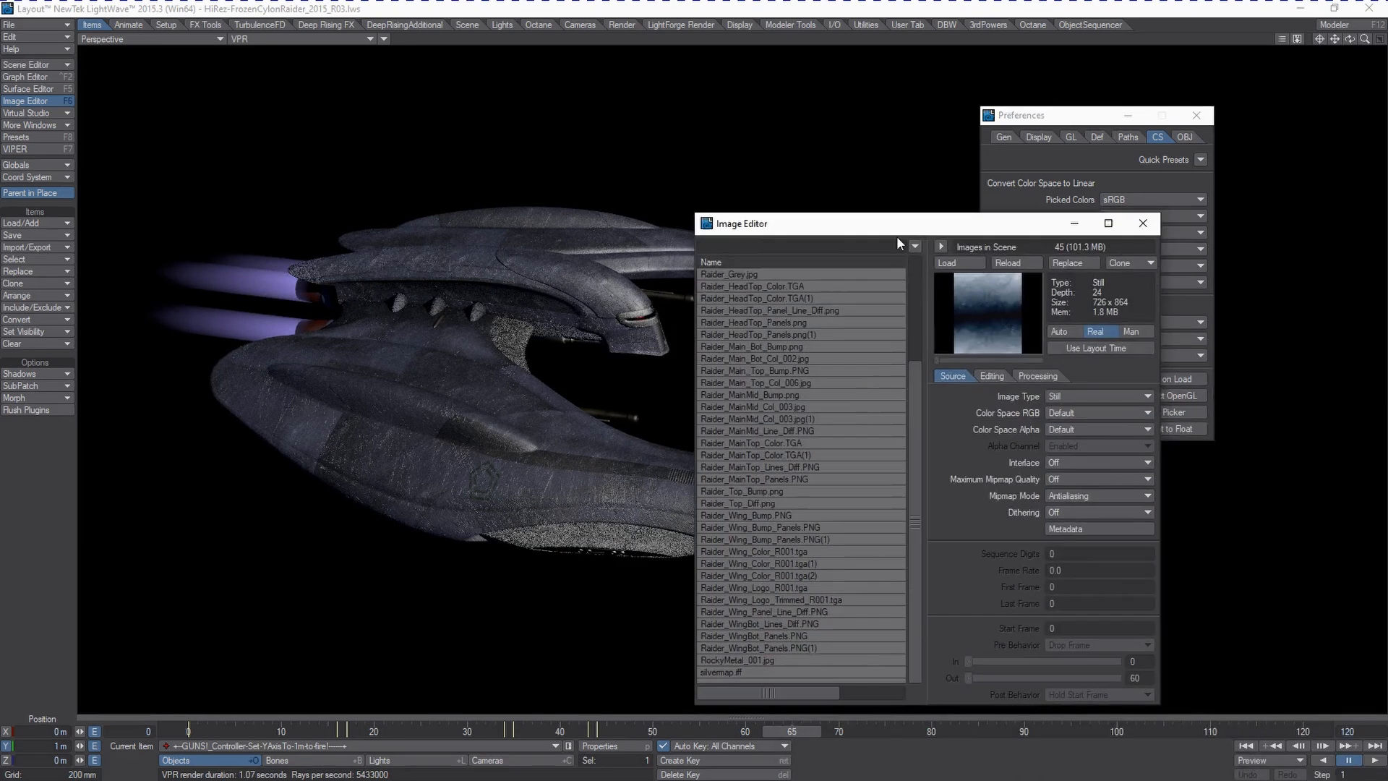
pyautogui.click(770, 277)
pyautogui.click(768, 394)
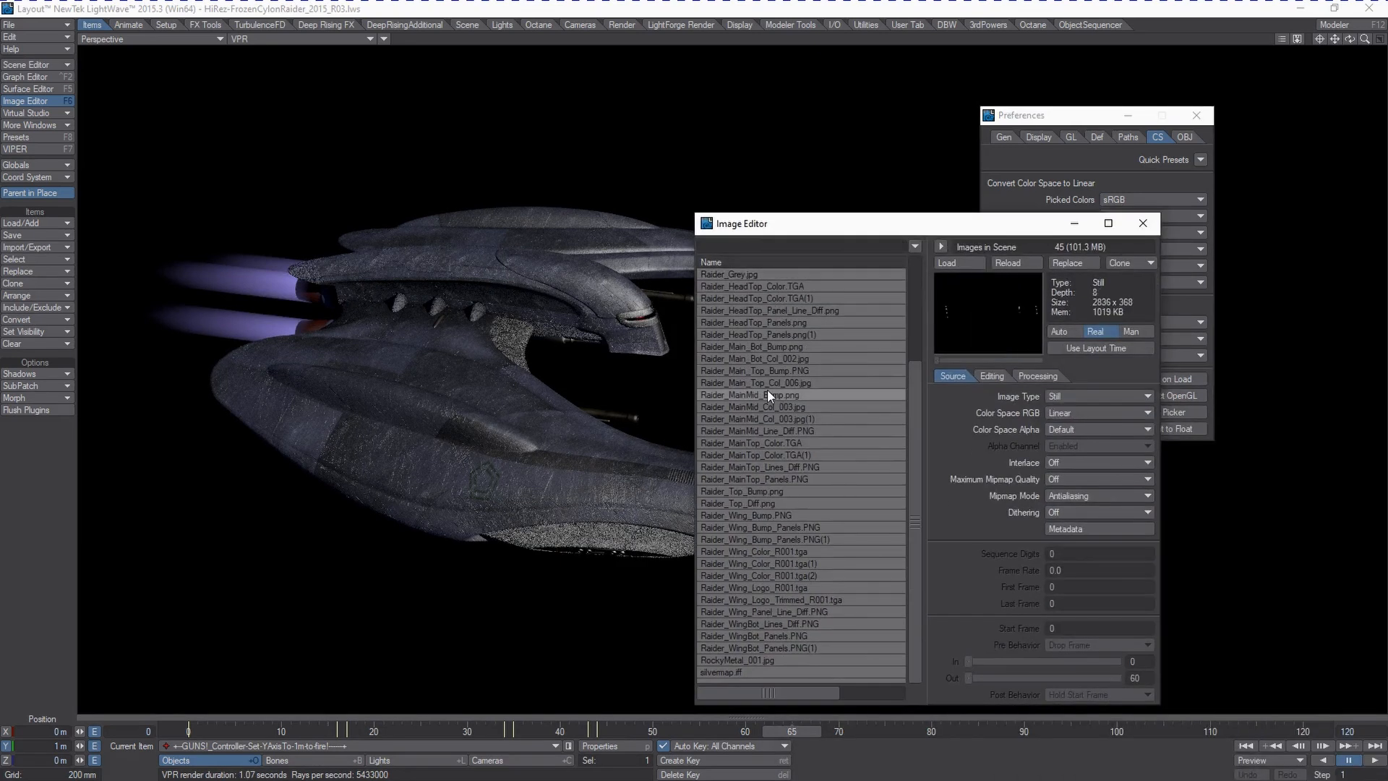
pyautogui.click(778, 492)
pyautogui.click(778, 505)
pyautogui.click(776, 555)
pyautogui.click(772, 600)
pyautogui.click(766, 625)
pyautogui.click(764, 636)
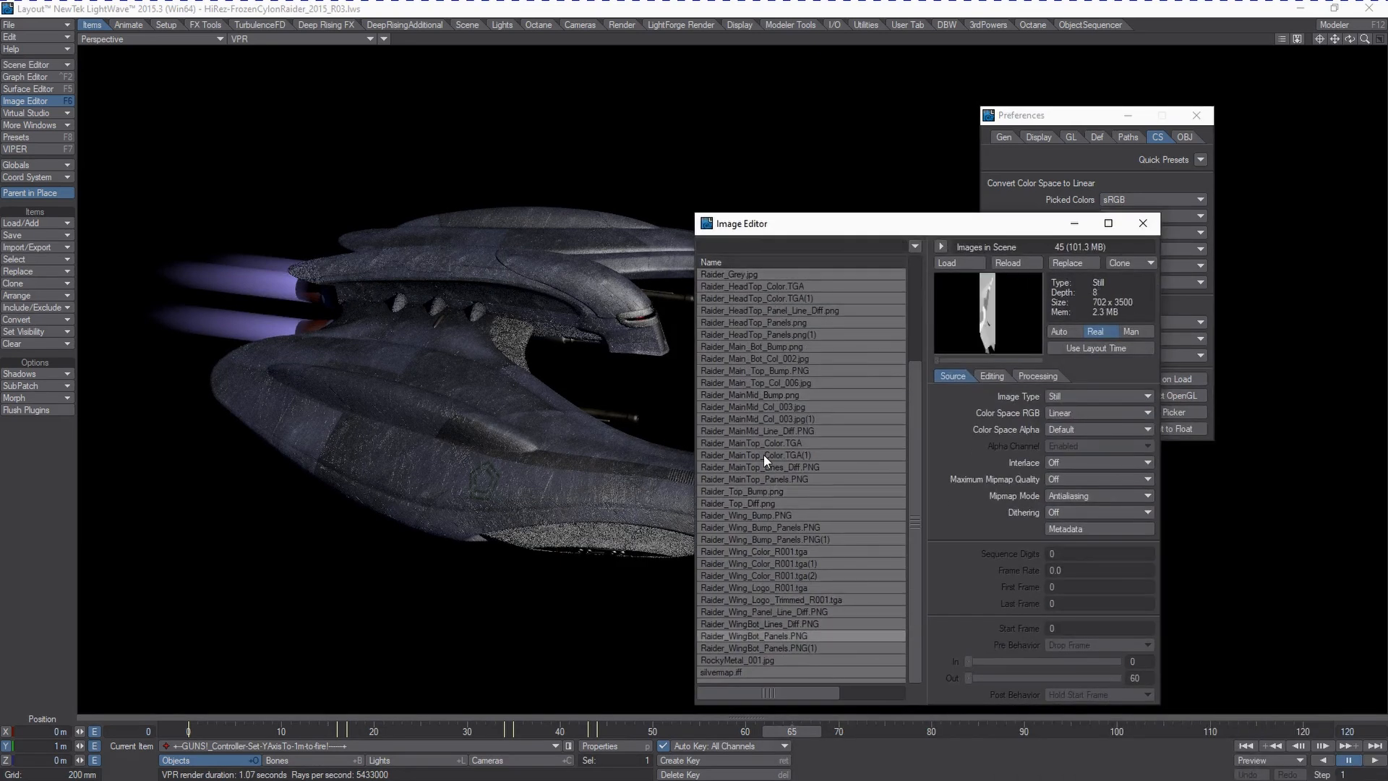
pyautogui.click(752, 323)
pyautogui.click(769, 289)
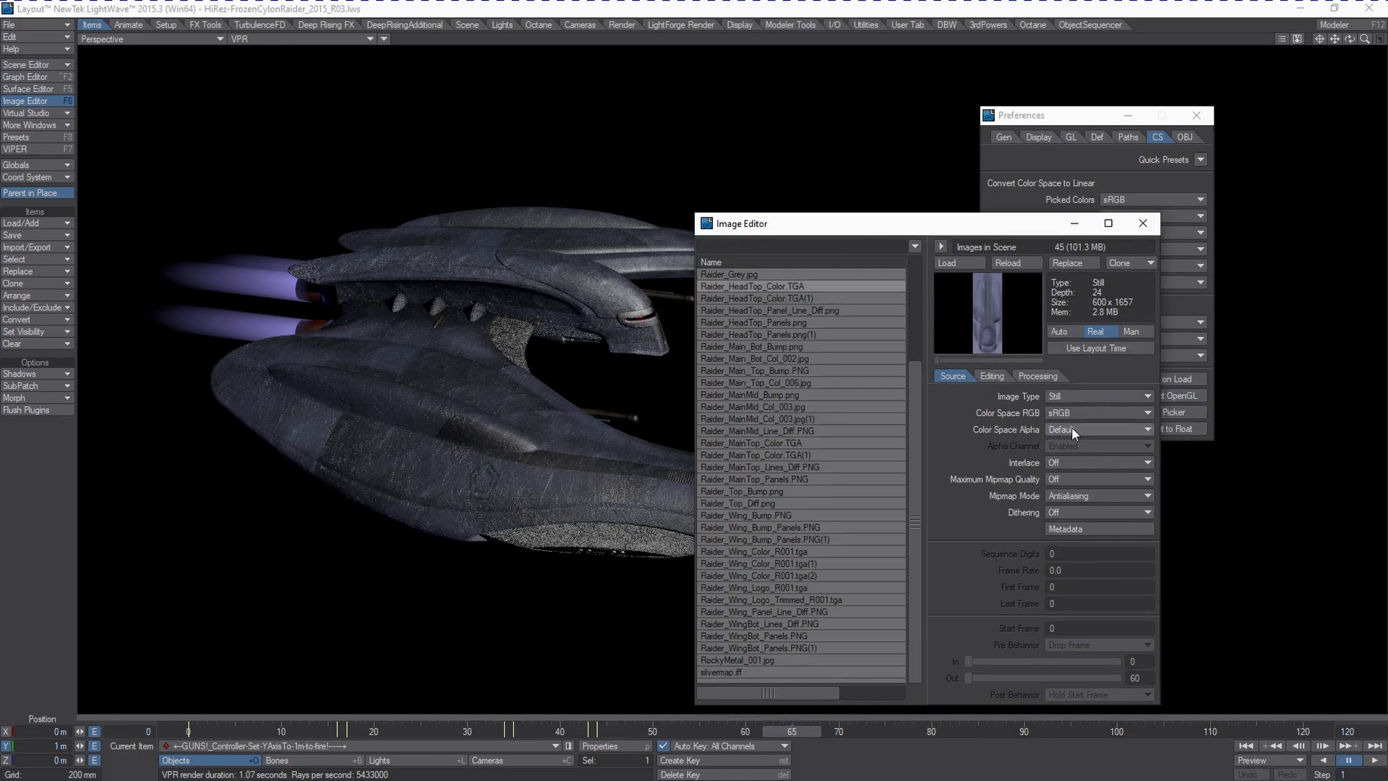
# Check the color space settings of the Raider_HeadTop color and diffuse images, Raider_Main_Bot_Bump.png and RockyMetal_001.jpg in the Image Editor.
pyautogui.click(770, 298)
pyautogui.click(773, 310)
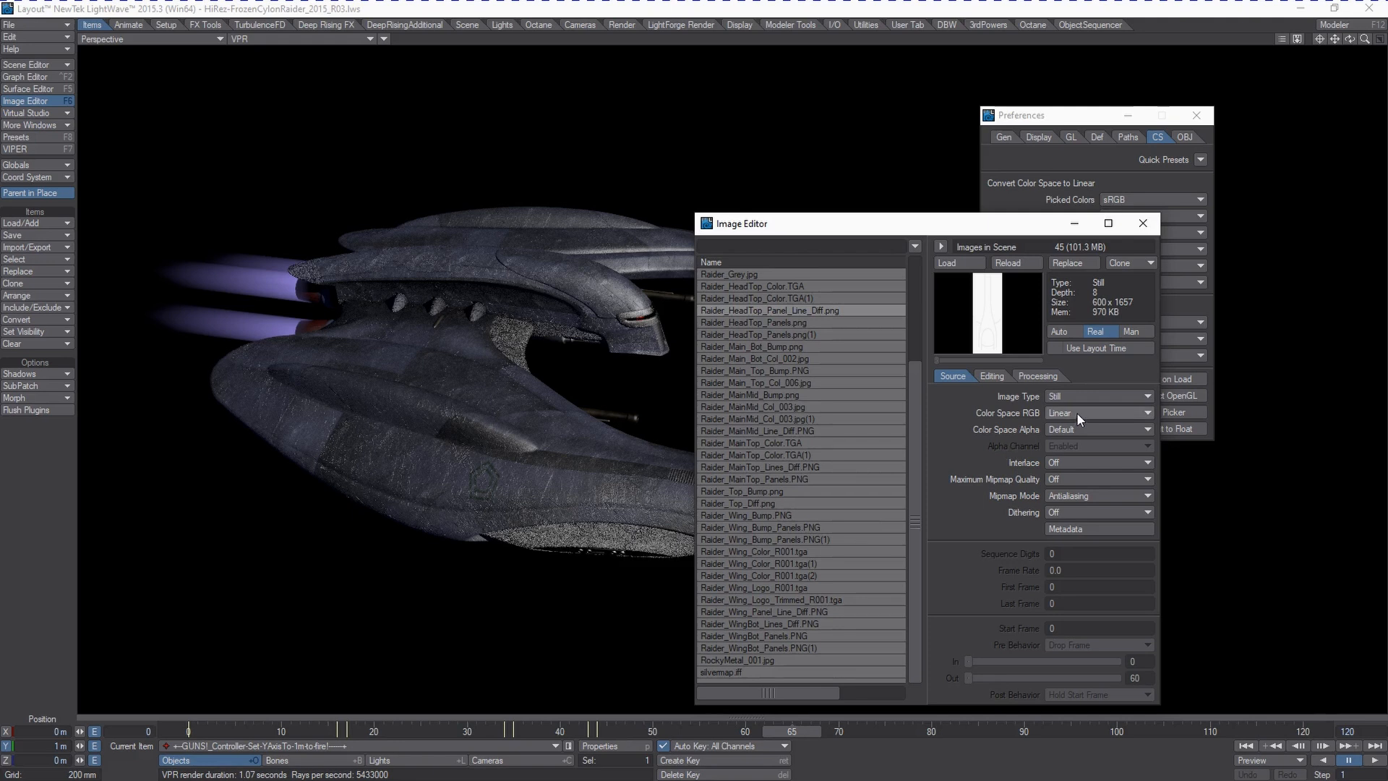
pyautogui.click(778, 347)
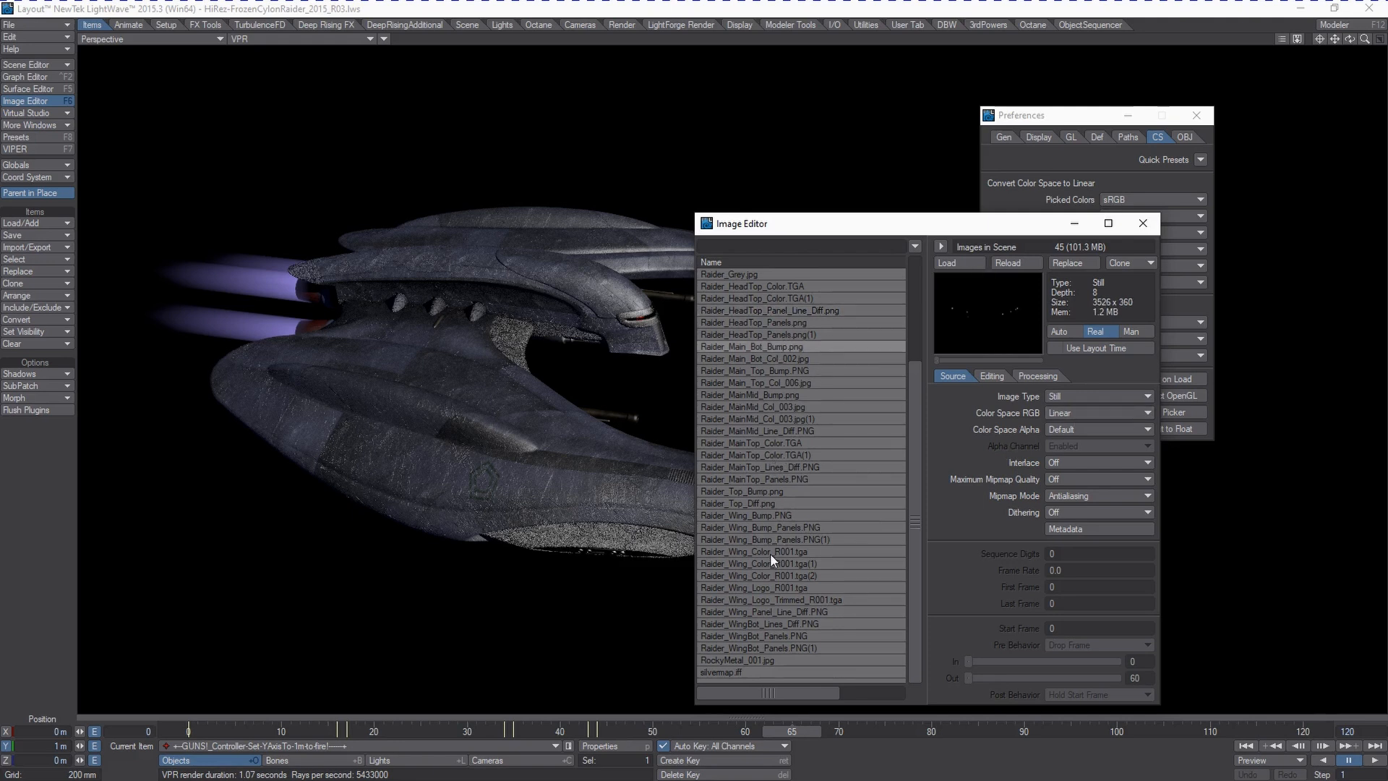
pyautogui.click(768, 660)
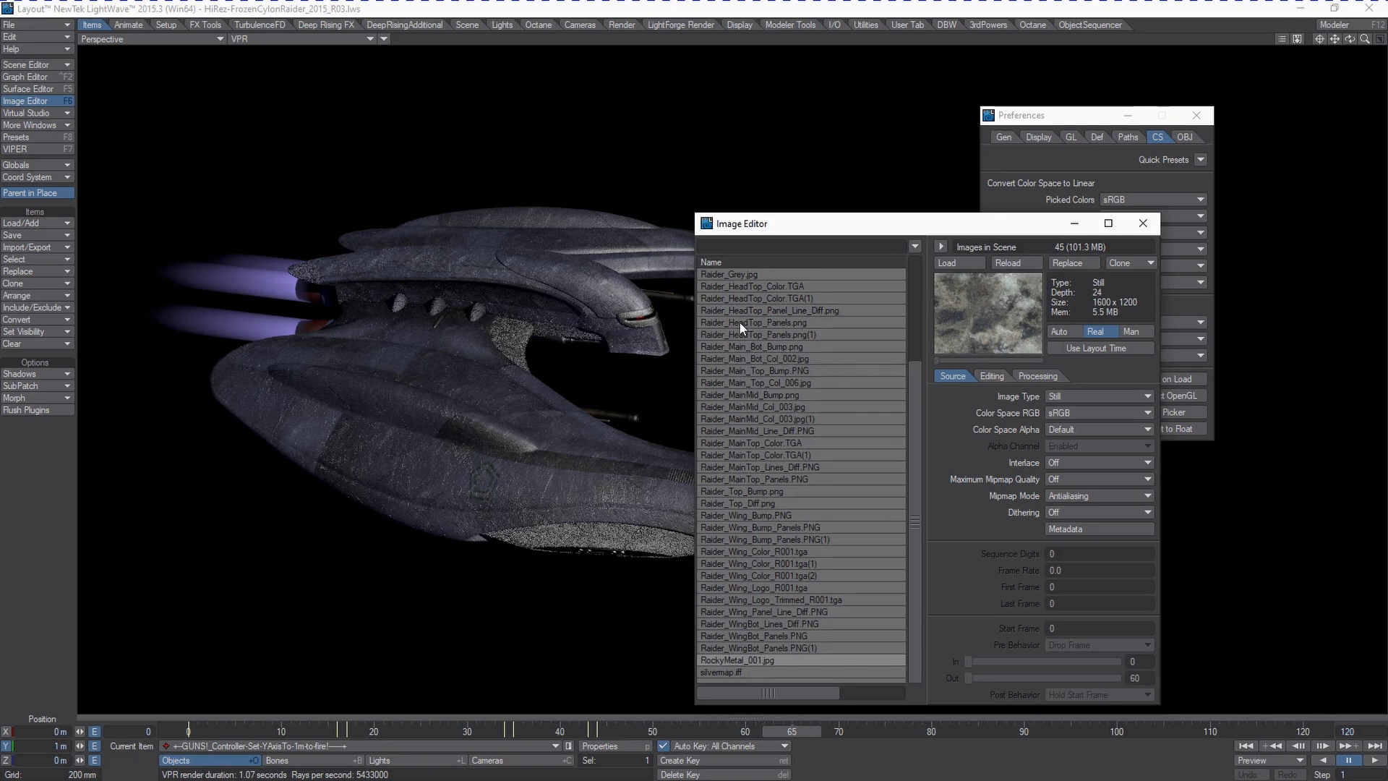
# Move the Image Editor off the model, orbit to view the Raider from another angle, and bring the color space preferences forward.
pyautogui.moveTo(768, 237); pyautogui.dragTo(806, 216)
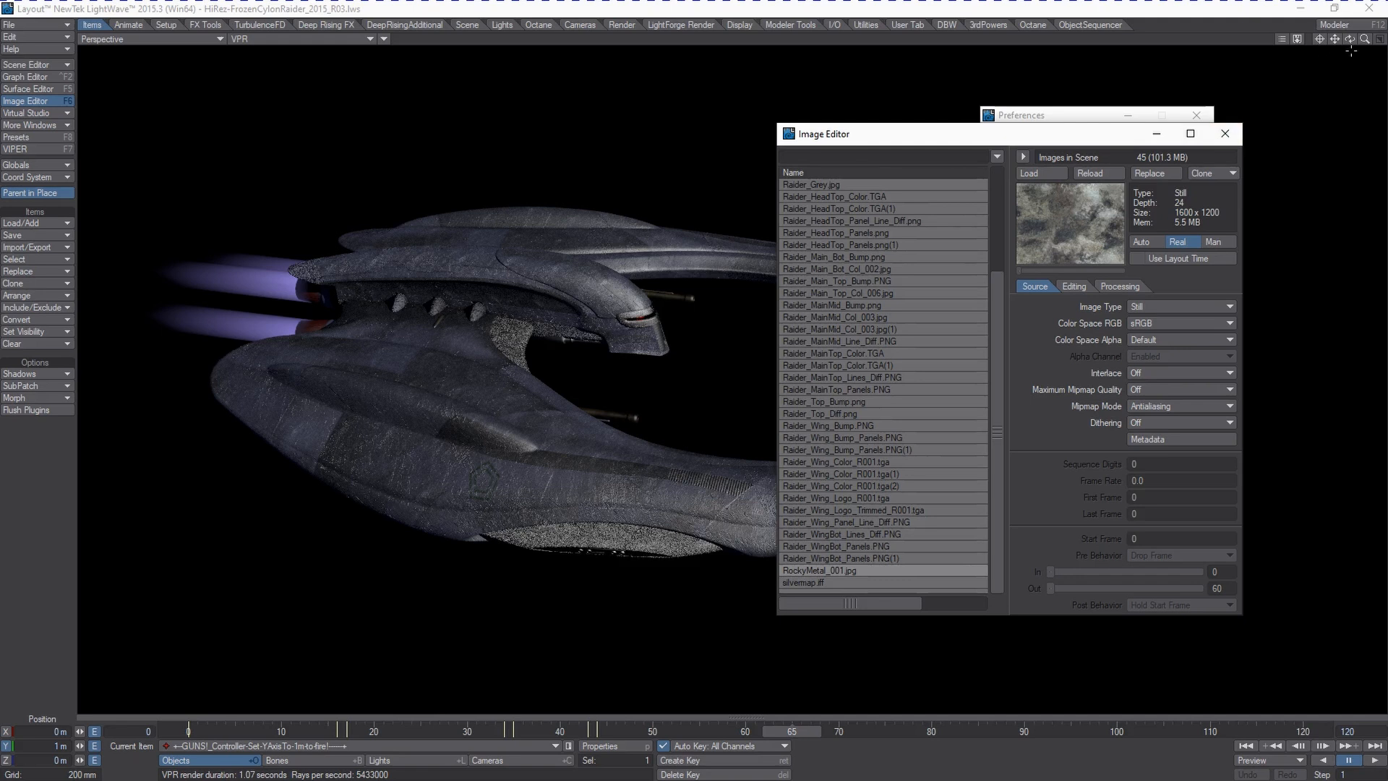
pyautogui.moveTo(1349, 40); pyautogui.dragTo(1157, 46)
pyautogui.moveTo(1335, 40); pyautogui.dragTo(1070, 42)
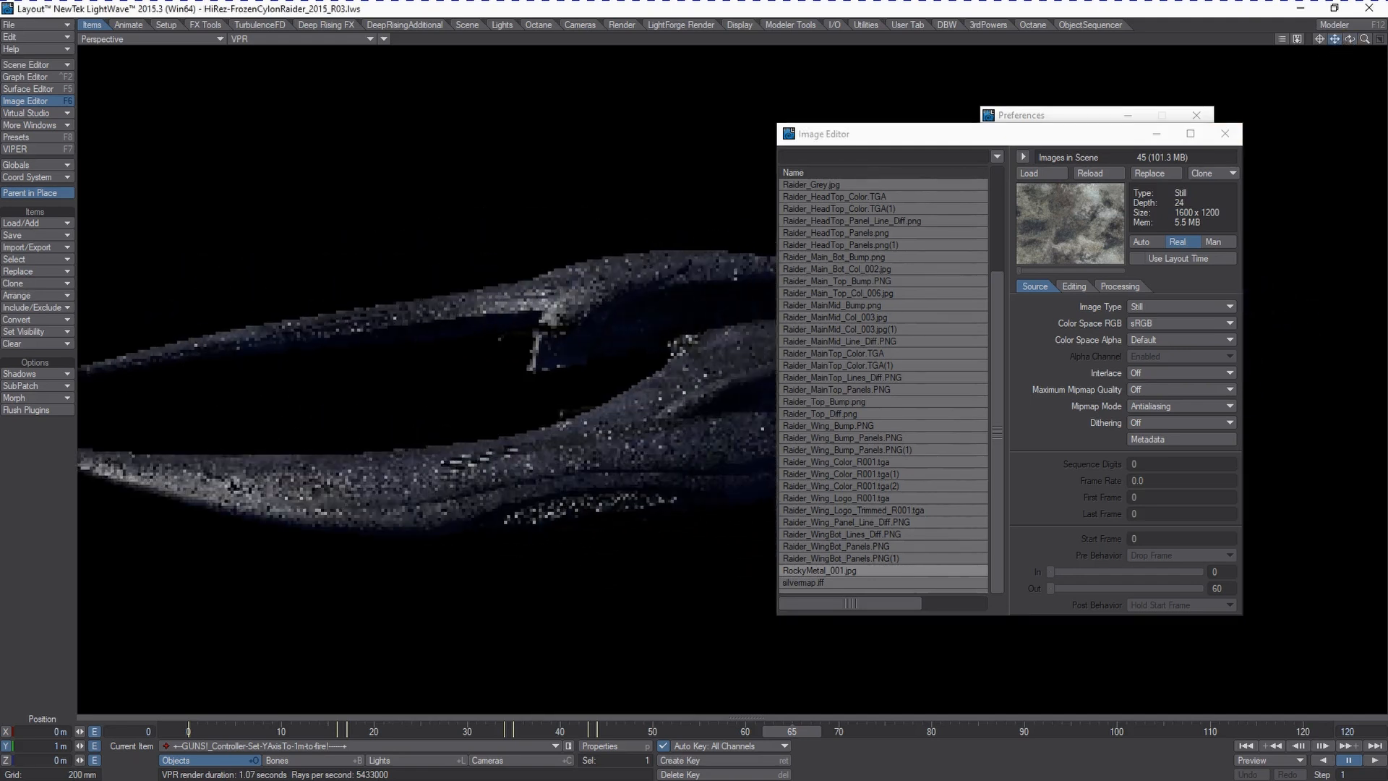
pyautogui.click(1054, 122)
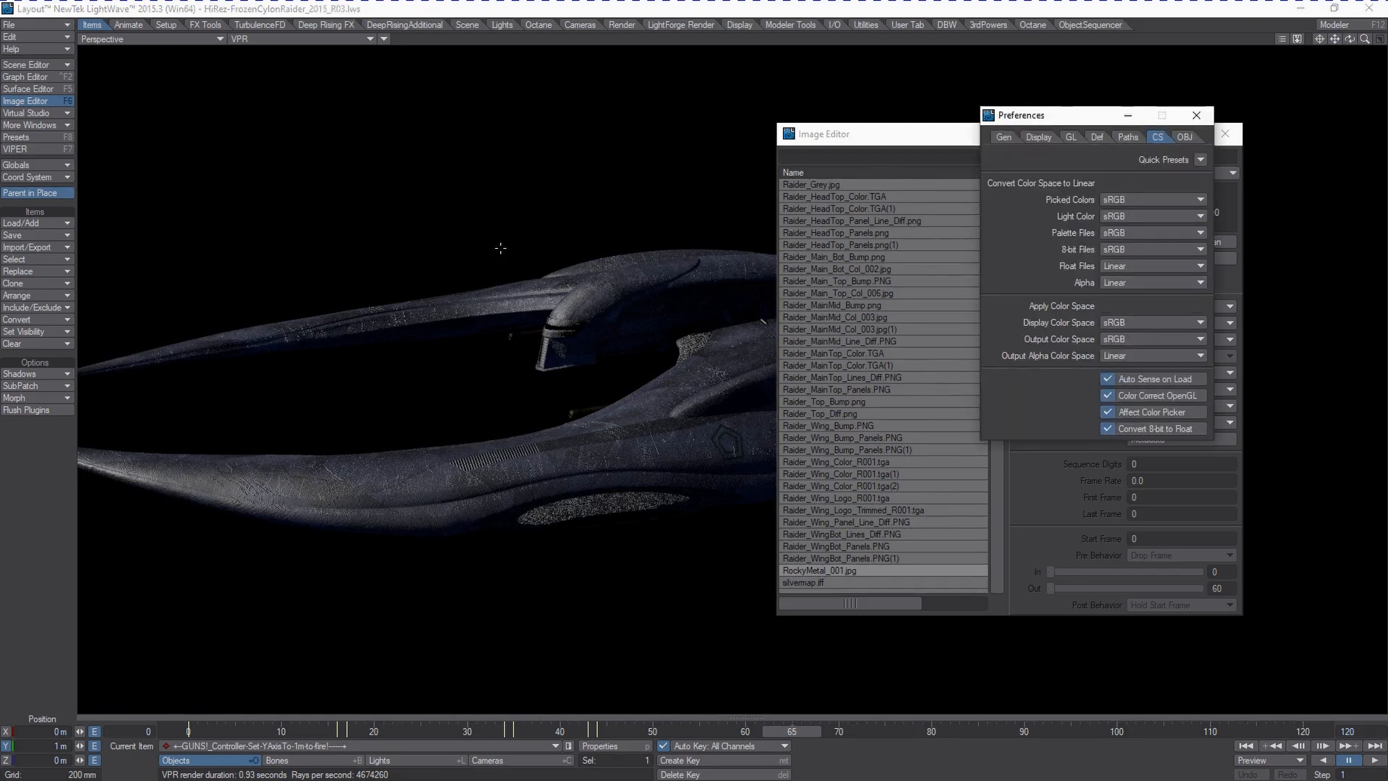
# Save all objects in the scene.
pyautogui.click(65, 24)
pyautogui.moveTo(54, 59)
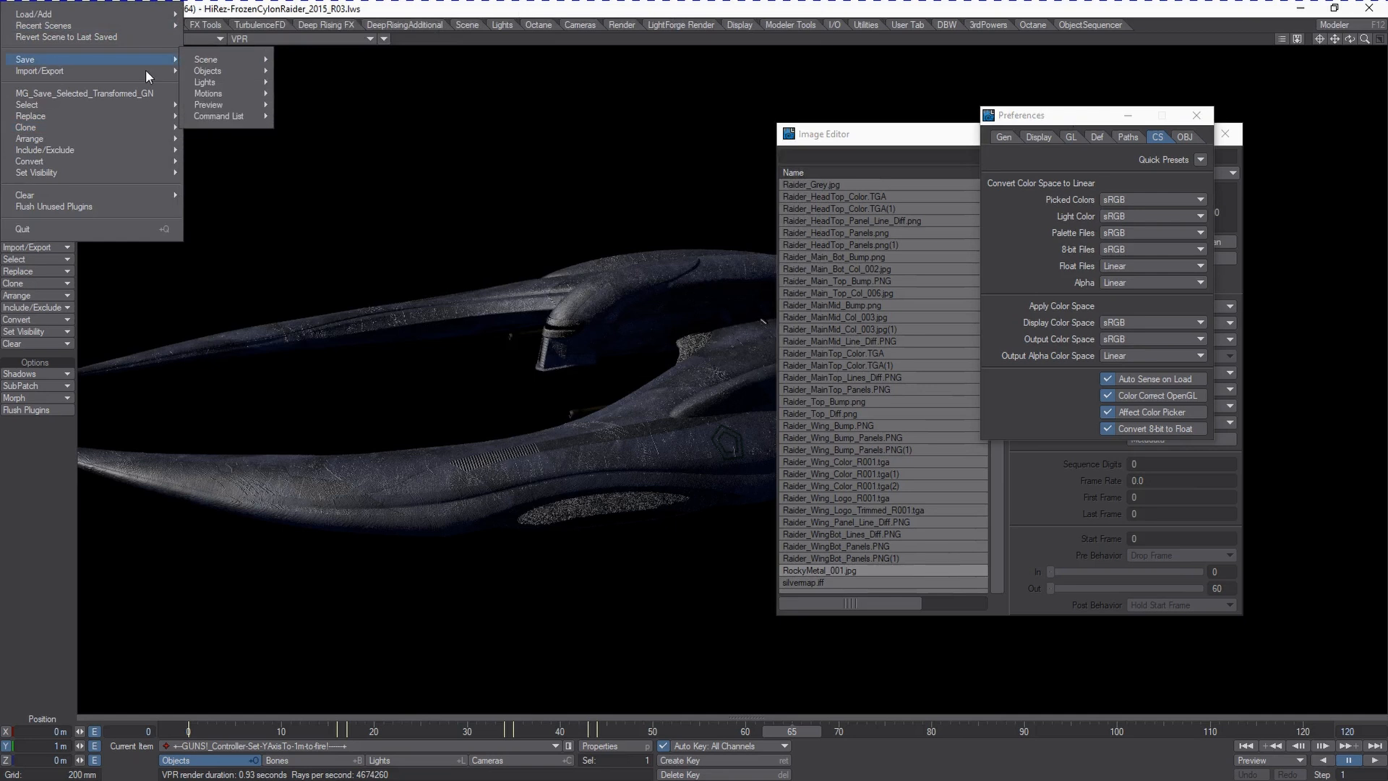
pyautogui.moveTo(217, 71)
pyautogui.click(336, 81)
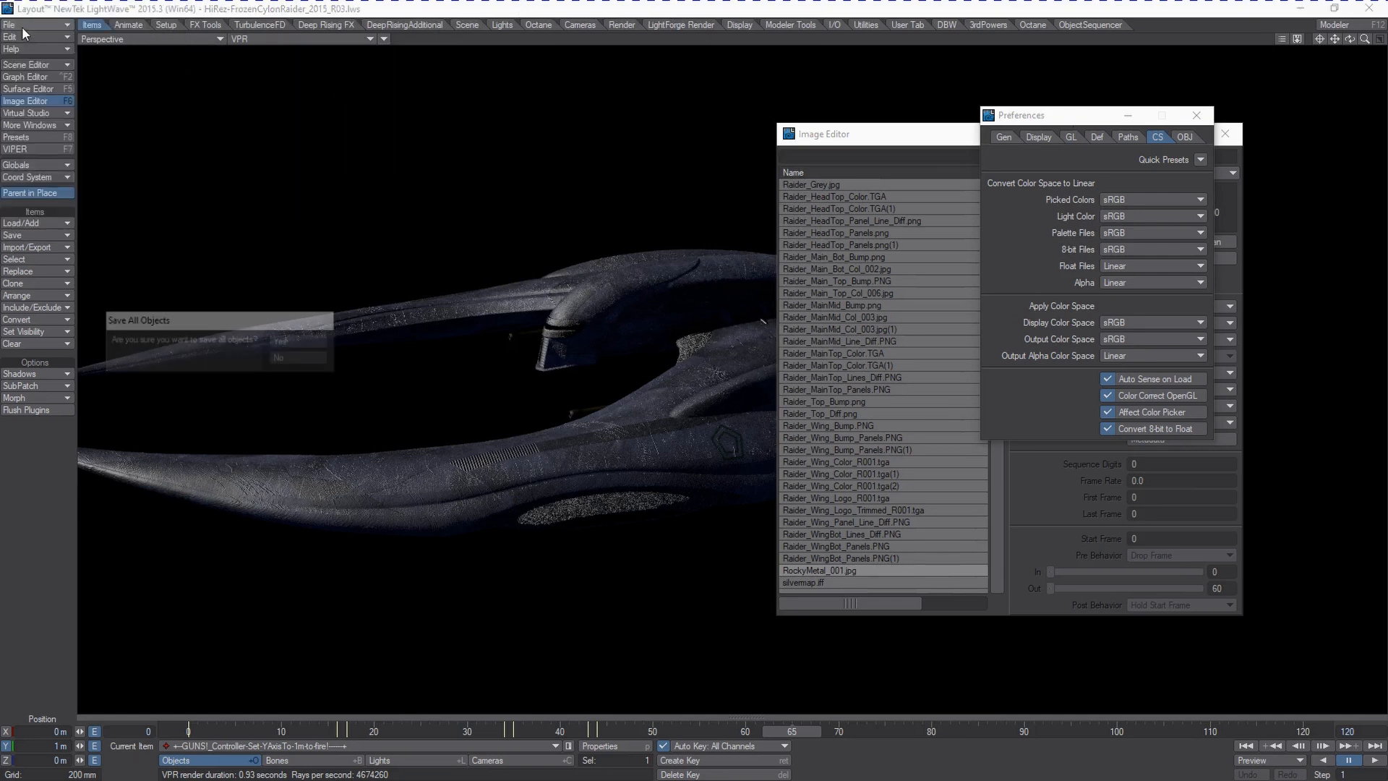
pyautogui.click(291, 340)
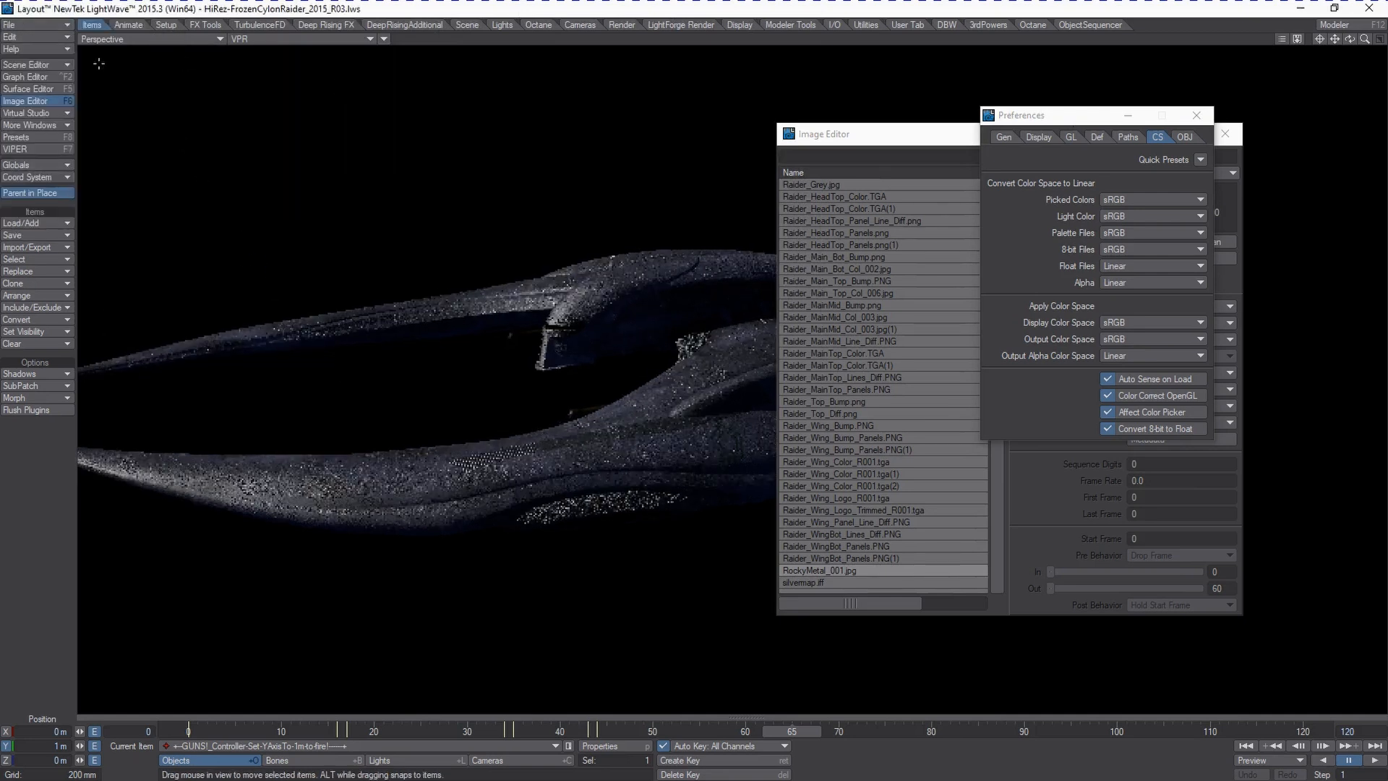
# Save the scene over the existing HiRez-FrozenCylonRaider_2015_R03.lws file.
pyautogui.click(44, 23)
pyautogui.moveTo(31, 68)
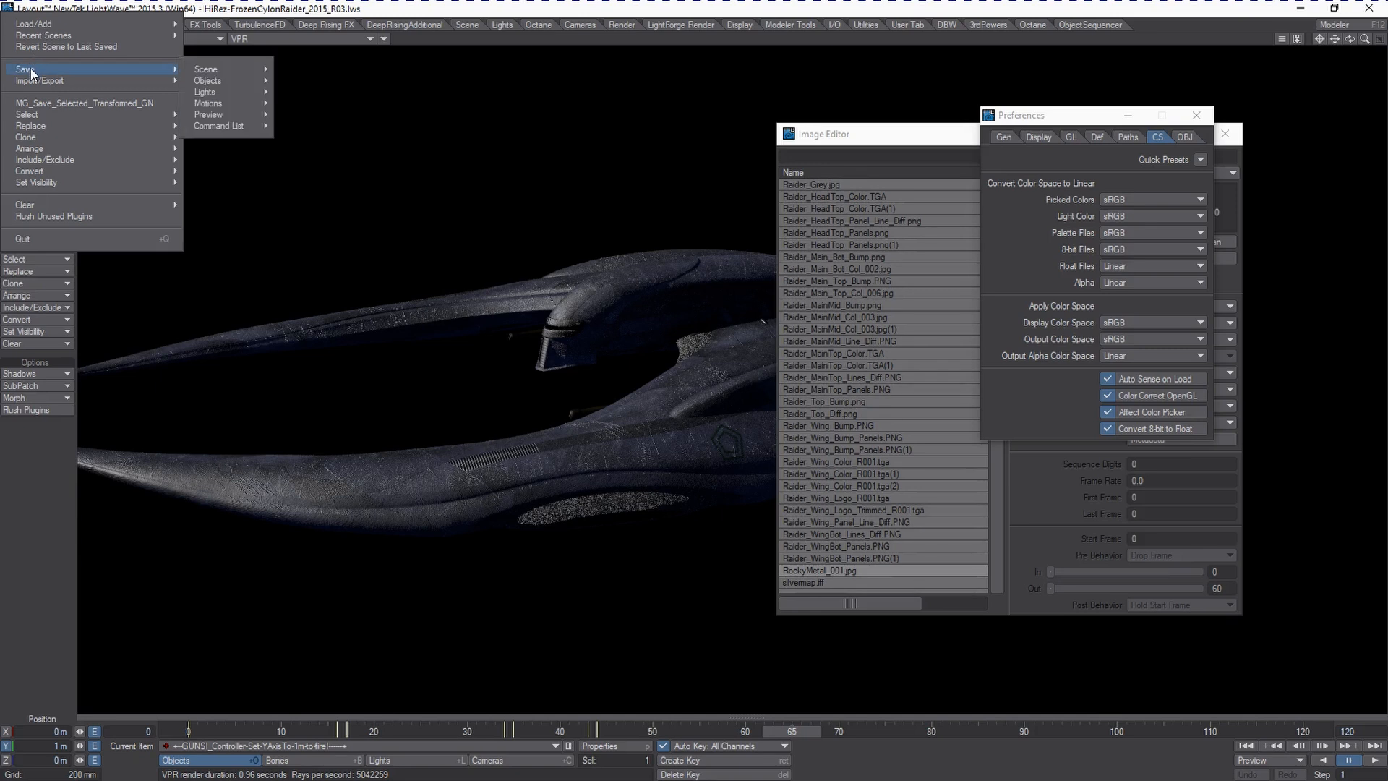
pyautogui.moveTo(235, 67)
pyautogui.click(332, 69)
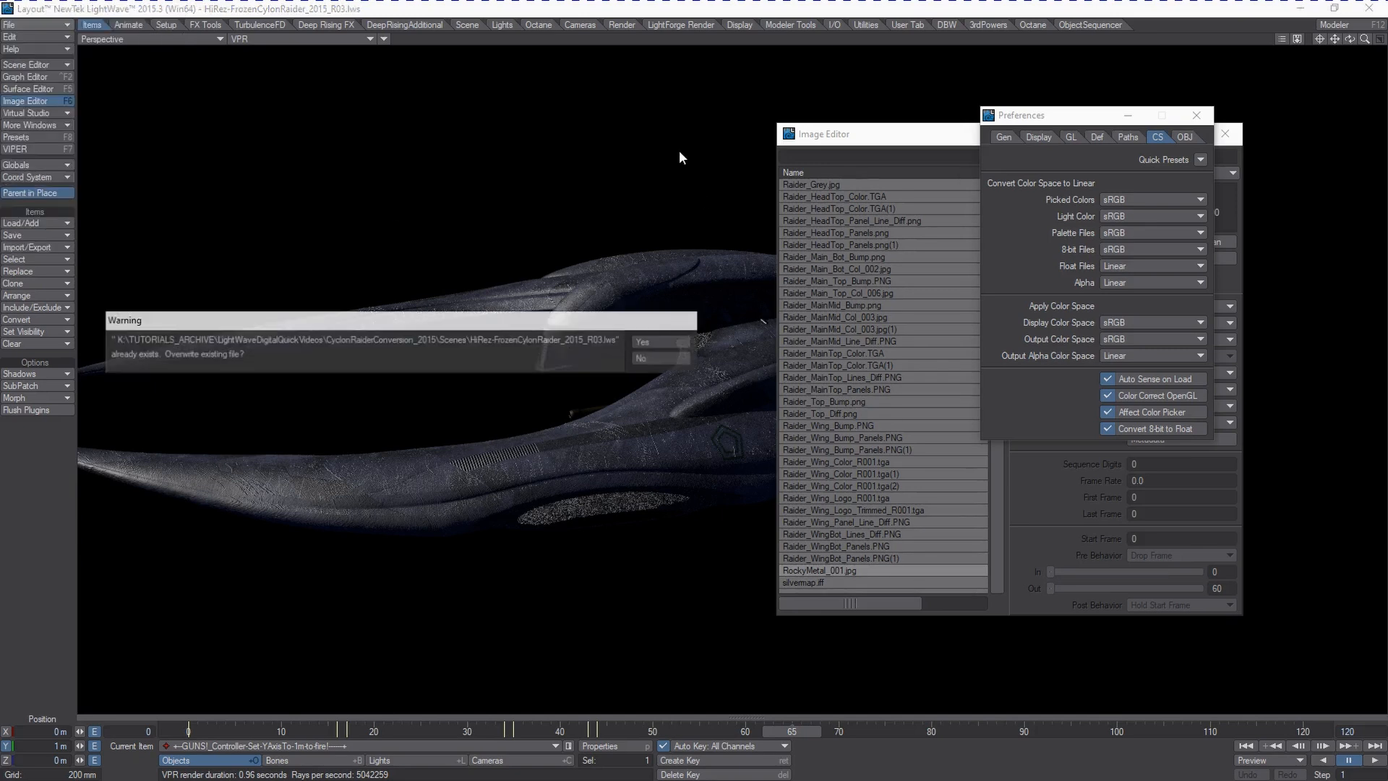
pyautogui.click(680, 344)
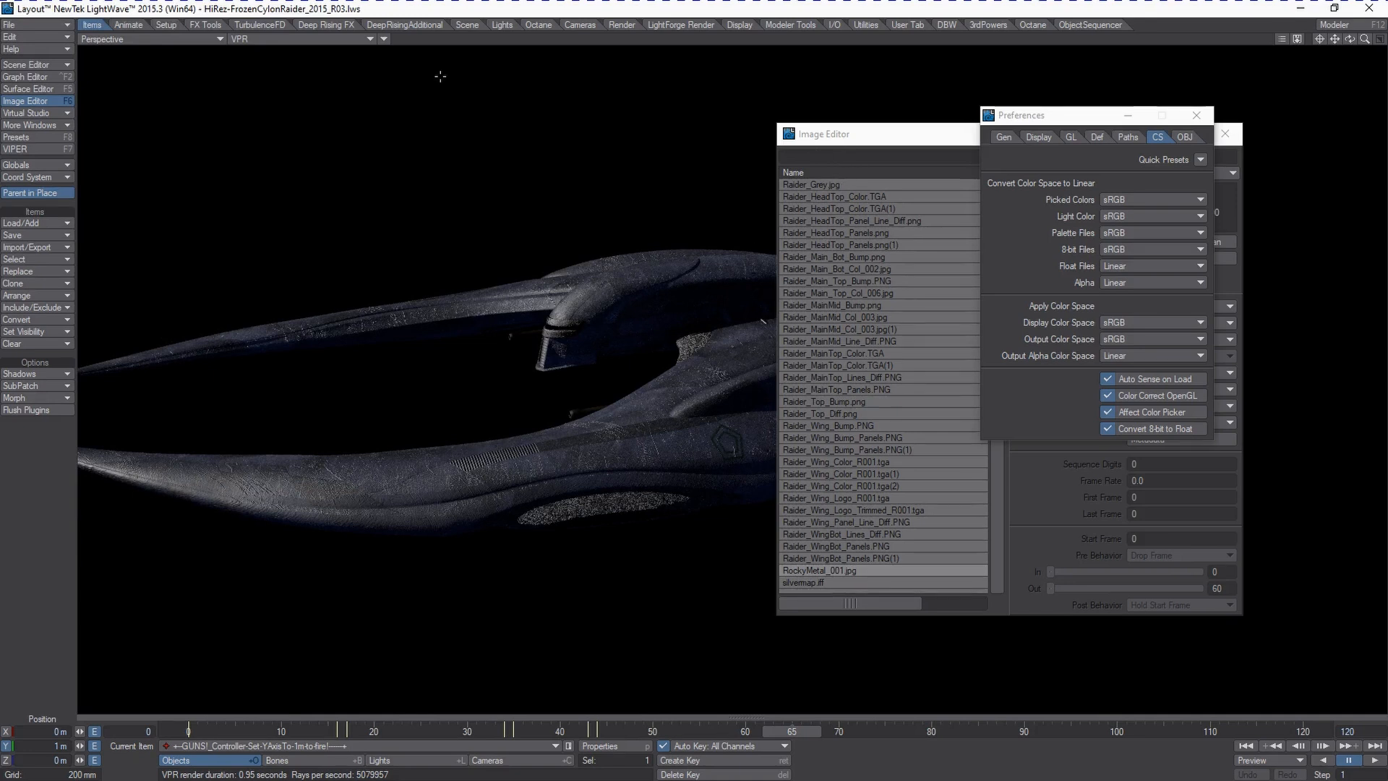
# Open Render Globals, place it clear of the other windows, and review the render and global illumination settings.
pyautogui.click(625, 25)
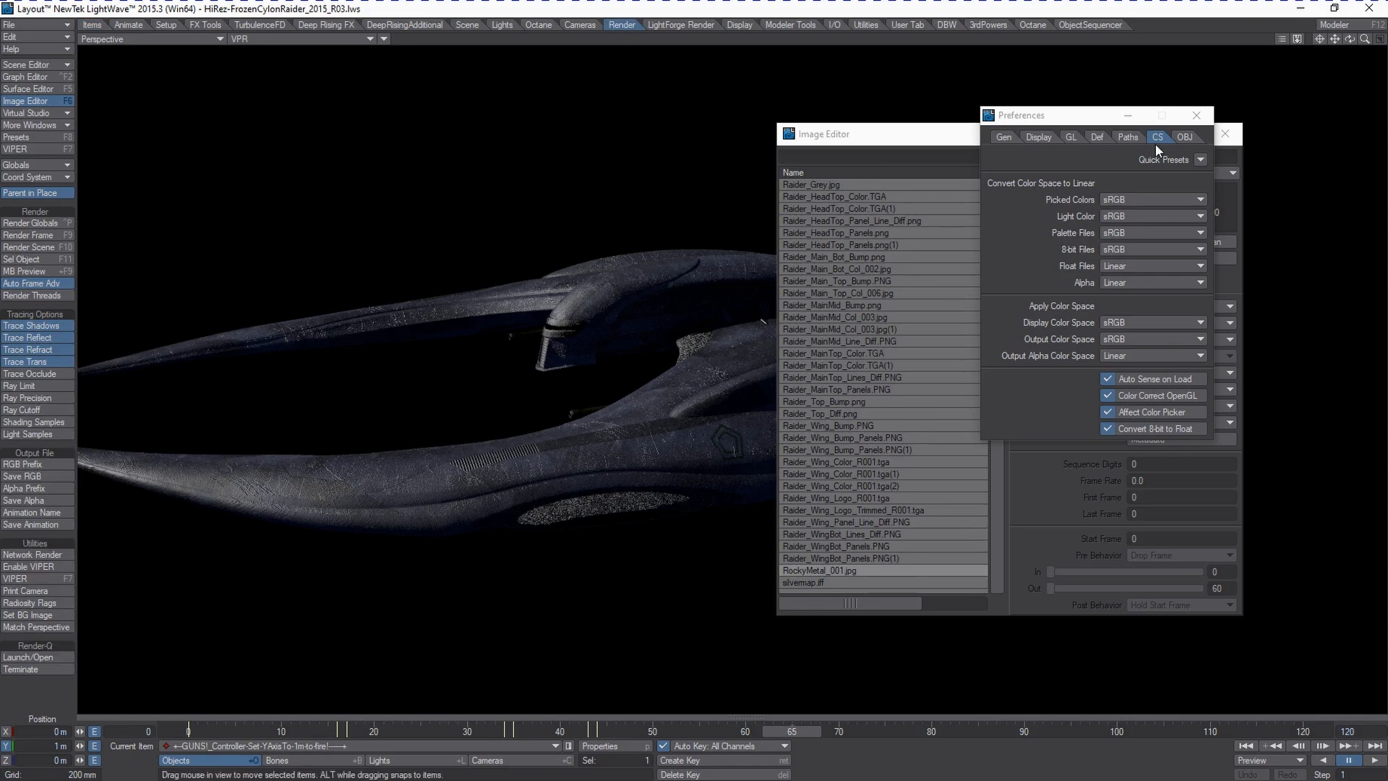
pyautogui.hotkey('ctrl', 'p')
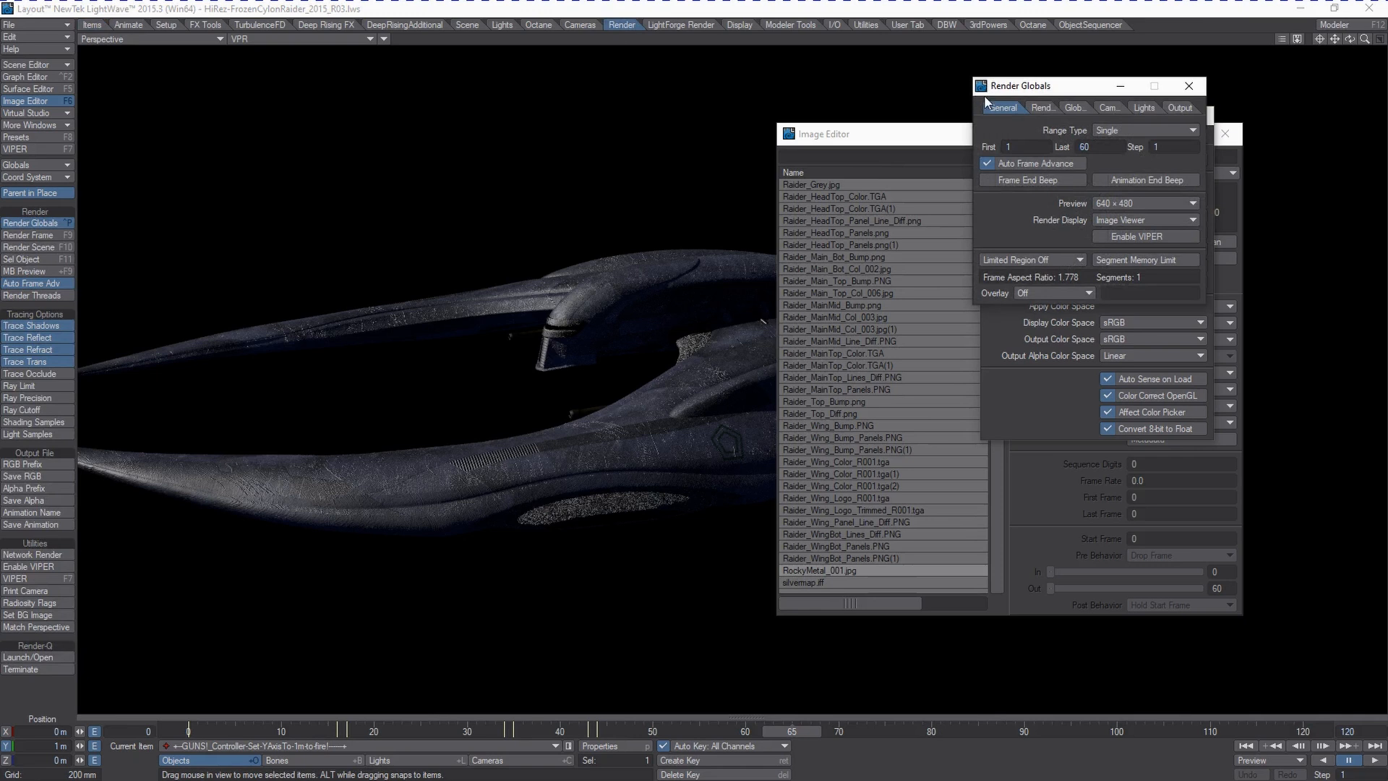
pyautogui.moveTo(985, 89); pyautogui.dragTo(255, 198)
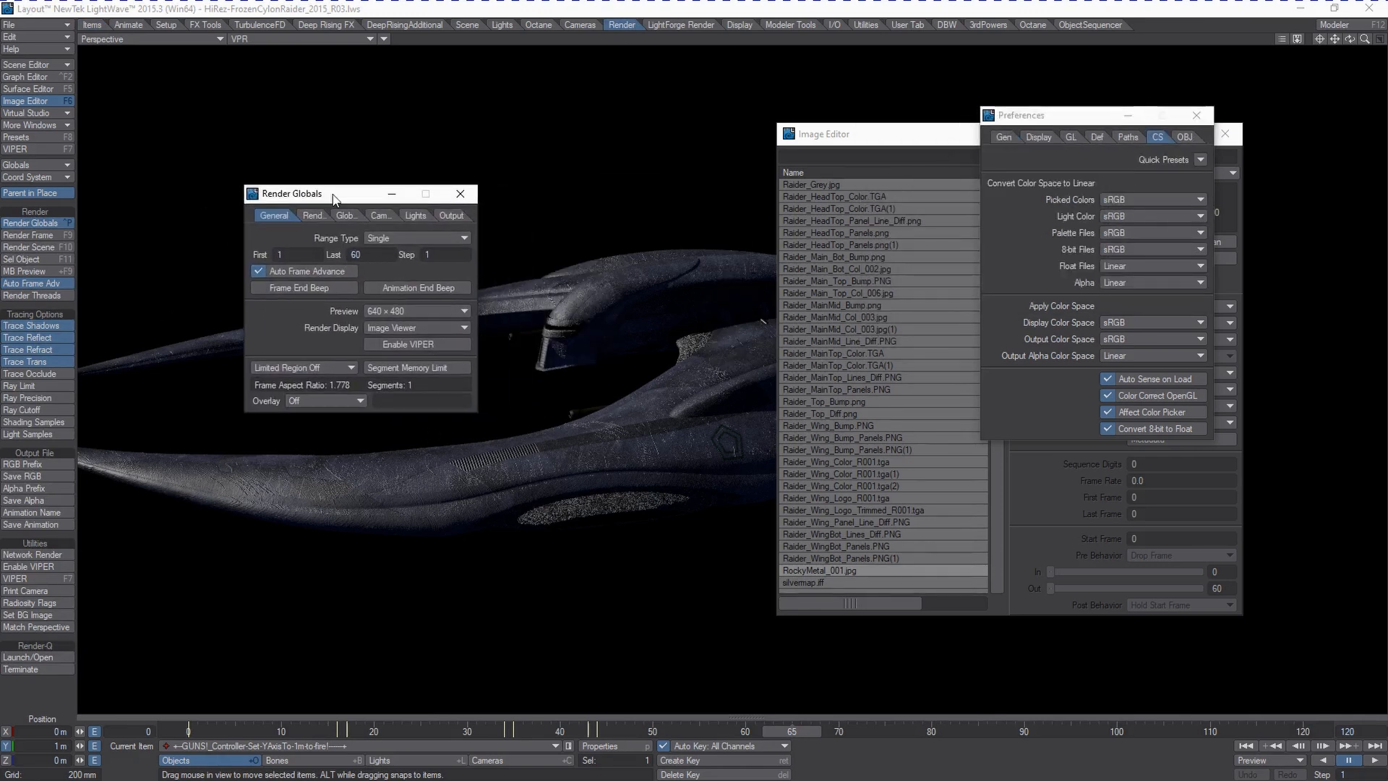
pyautogui.moveTo(333, 199); pyautogui.dragTo(173, 99)
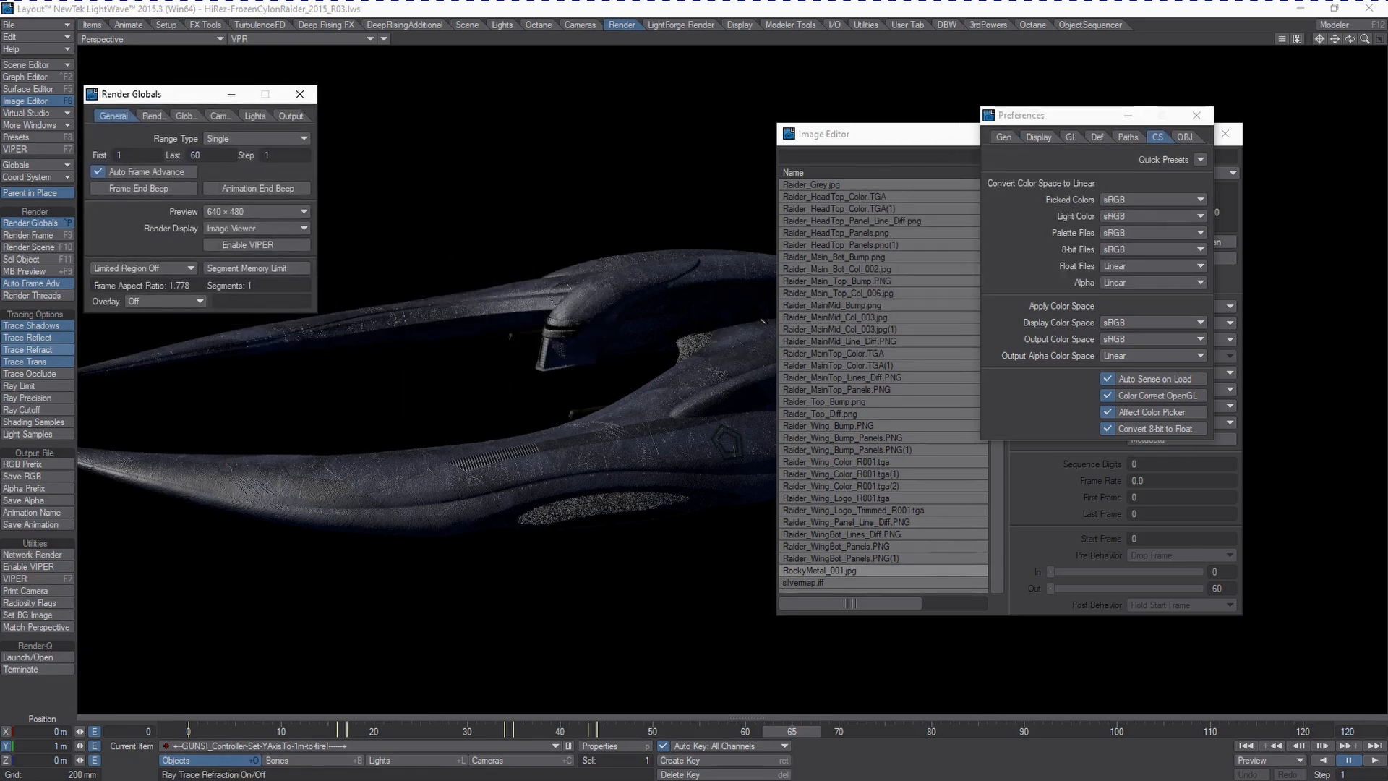
pyautogui.click(158, 118)
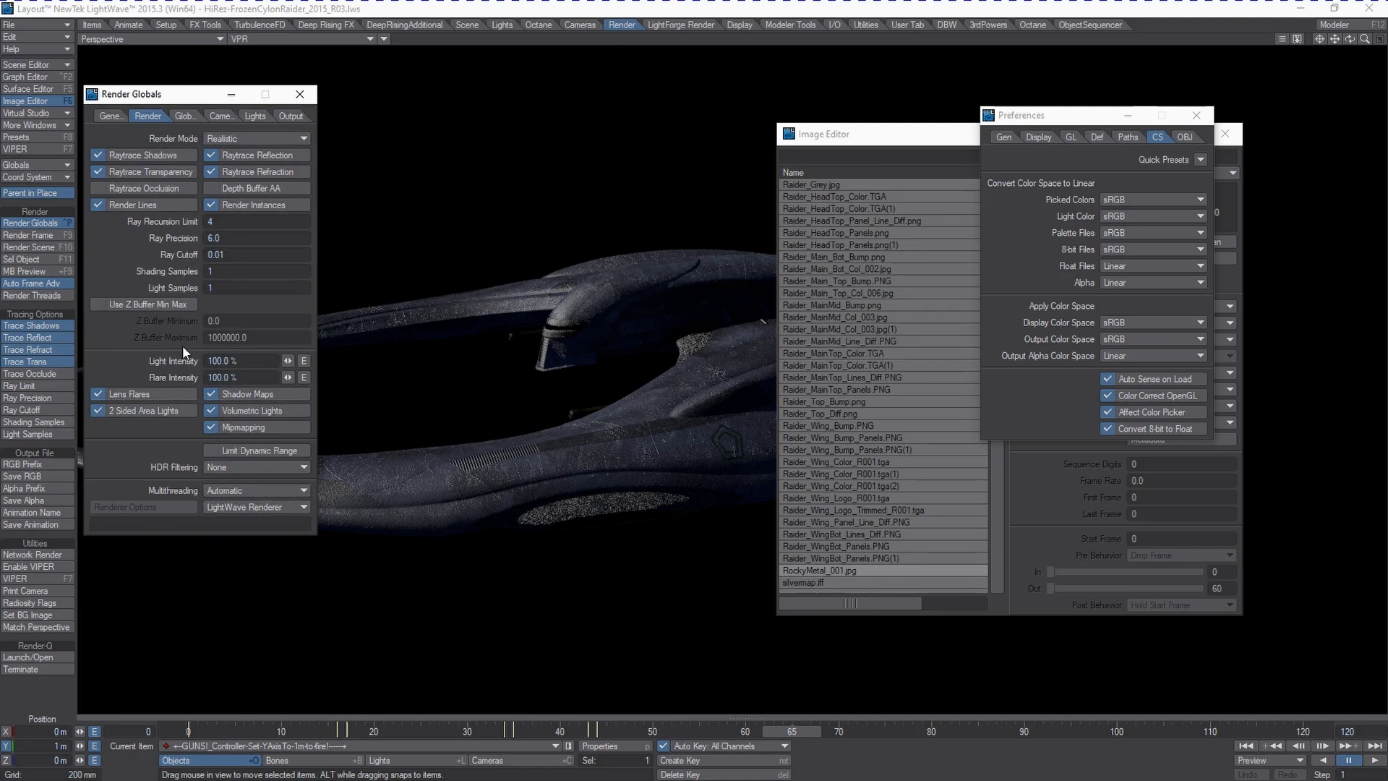
pyautogui.click(185, 117)
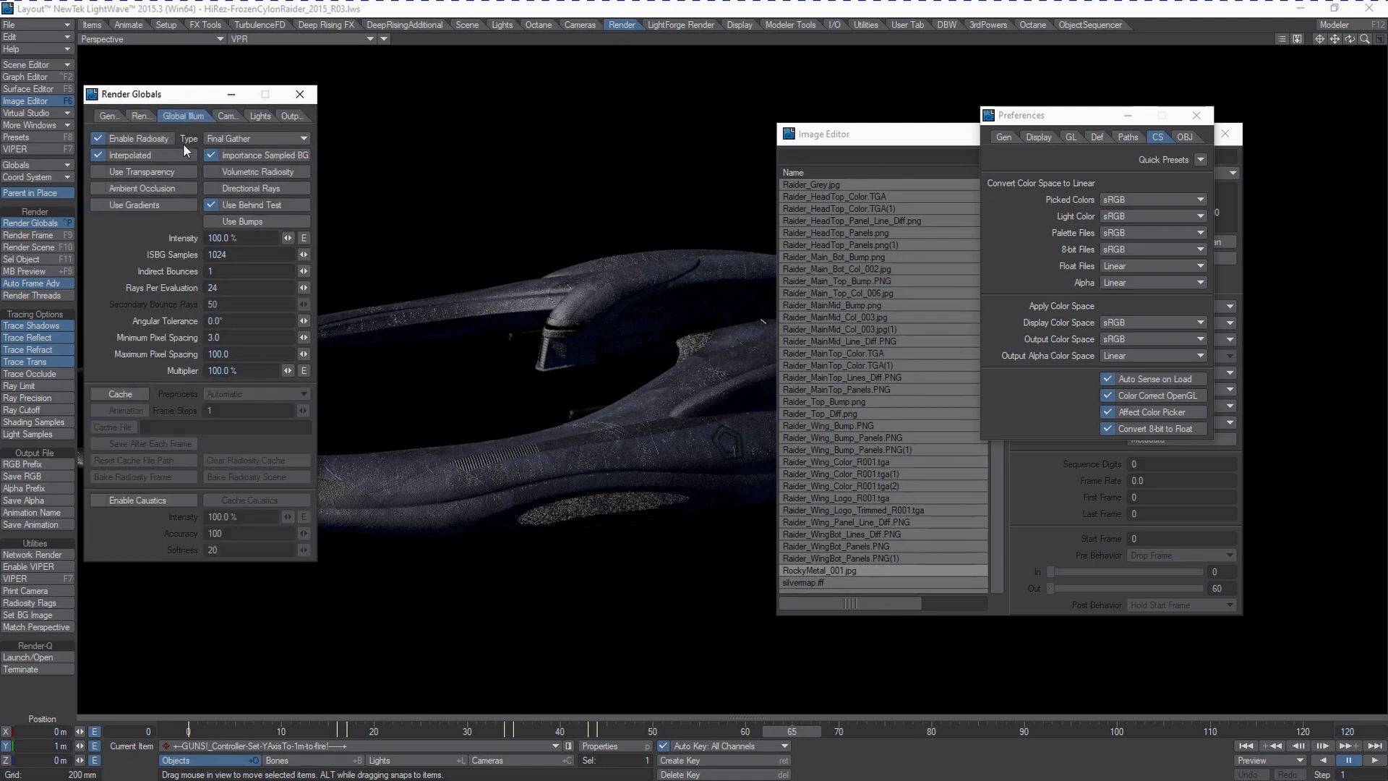
pyautogui.click(302, 38)
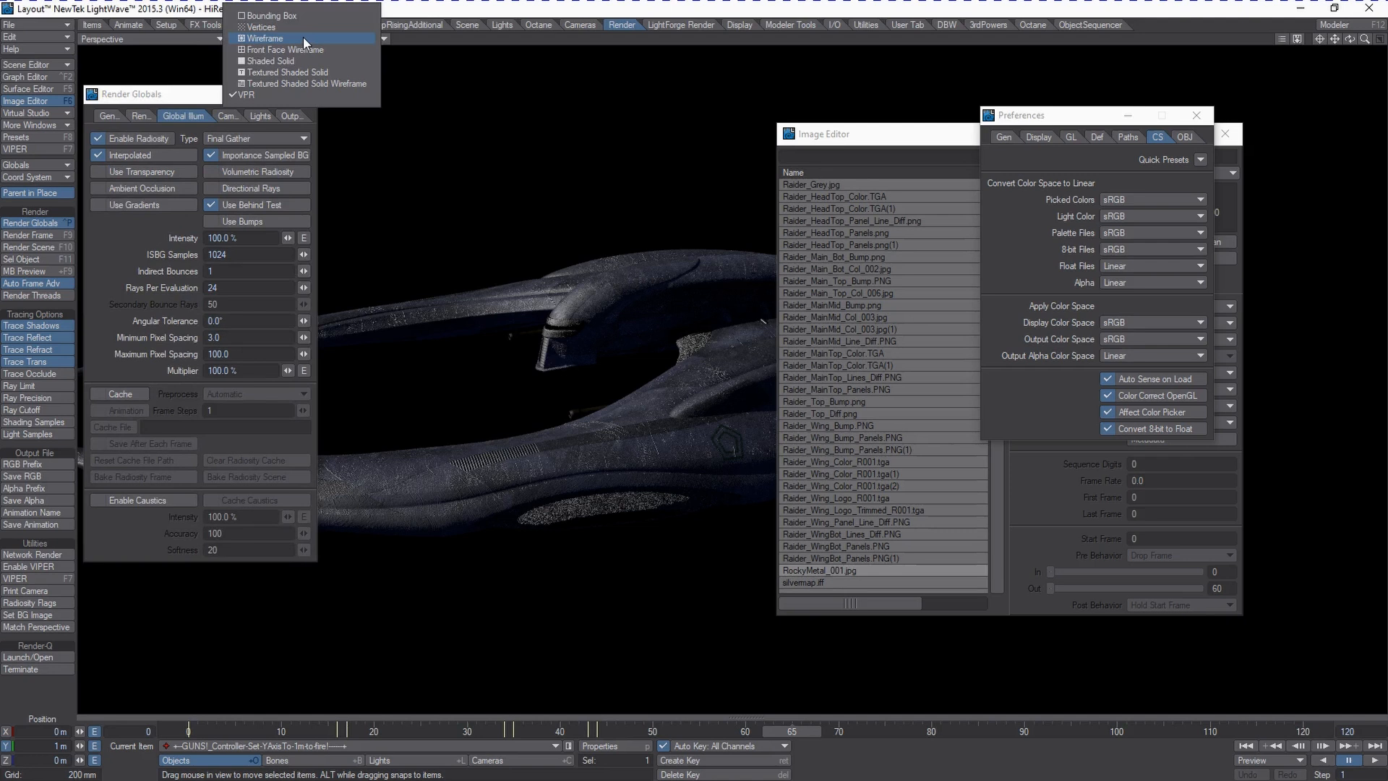
pyautogui.click(522, 7)
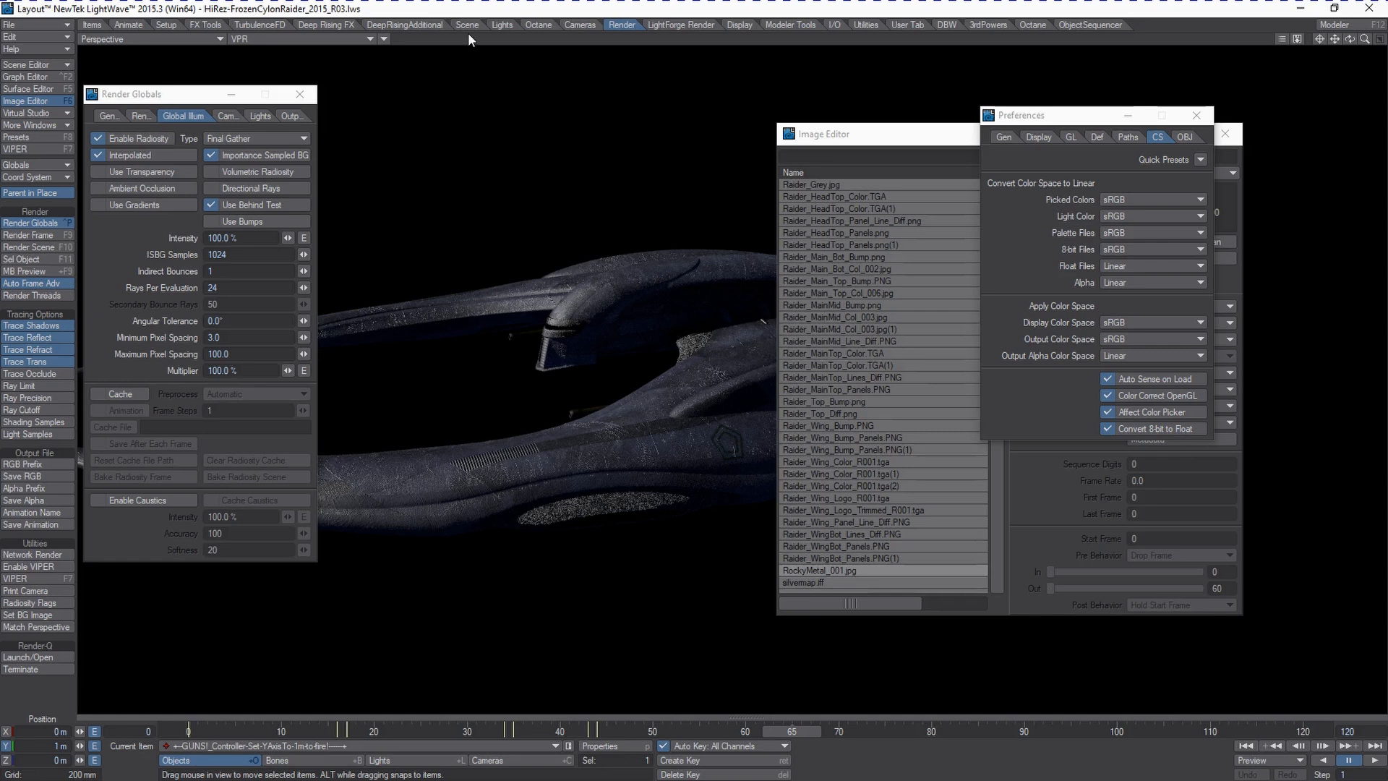
# Compare the Backdrop Only and Final Gather radiosity types on the Raider, leaving the type at Backdrop Only.
pyautogui.click(271, 139)
pyautogui.click(271, 123)
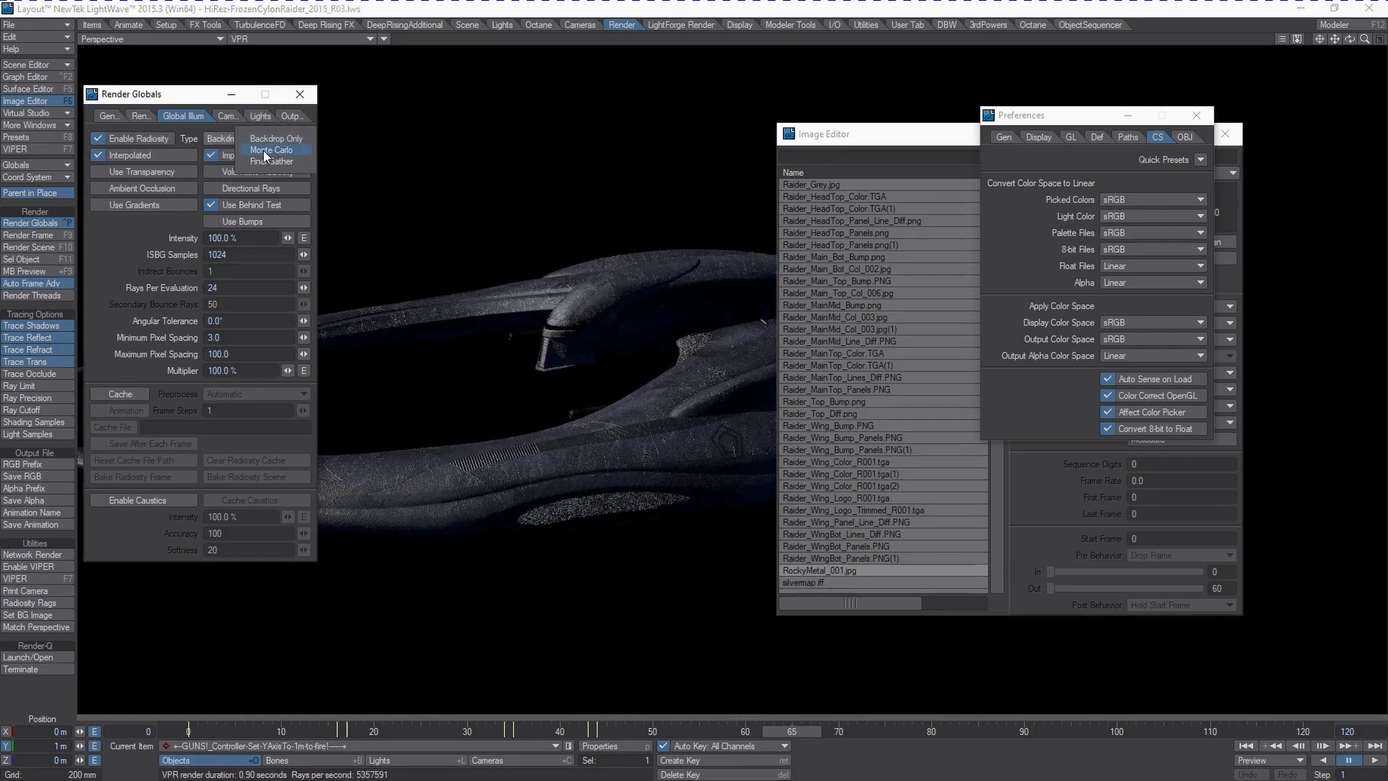
pyautogui.click(274, 159)
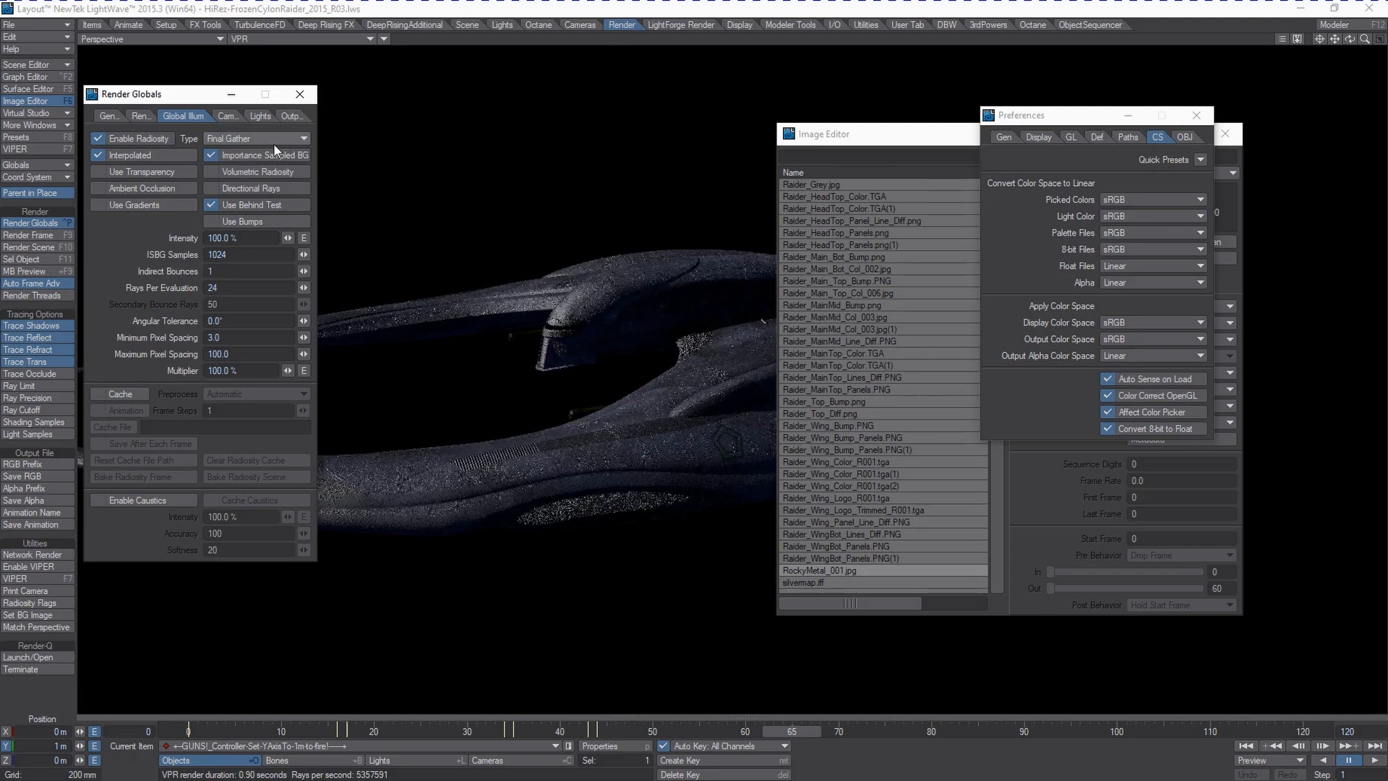
pyautogui.click(273, 142)
pyautogui.click(275, 117)
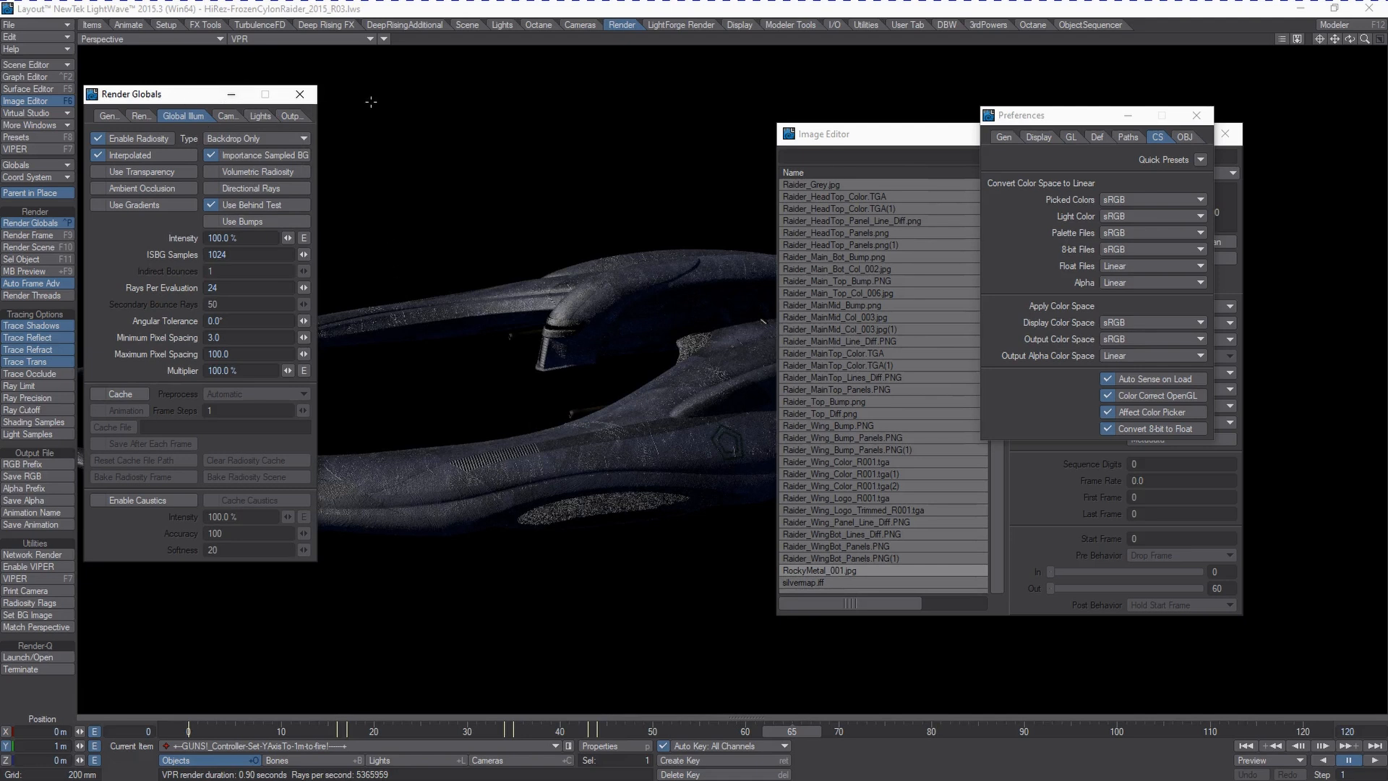
# Open the scene's backdrop effects and show the gradient texture of the Textured Environment.
pyautogui.click(457, 25)
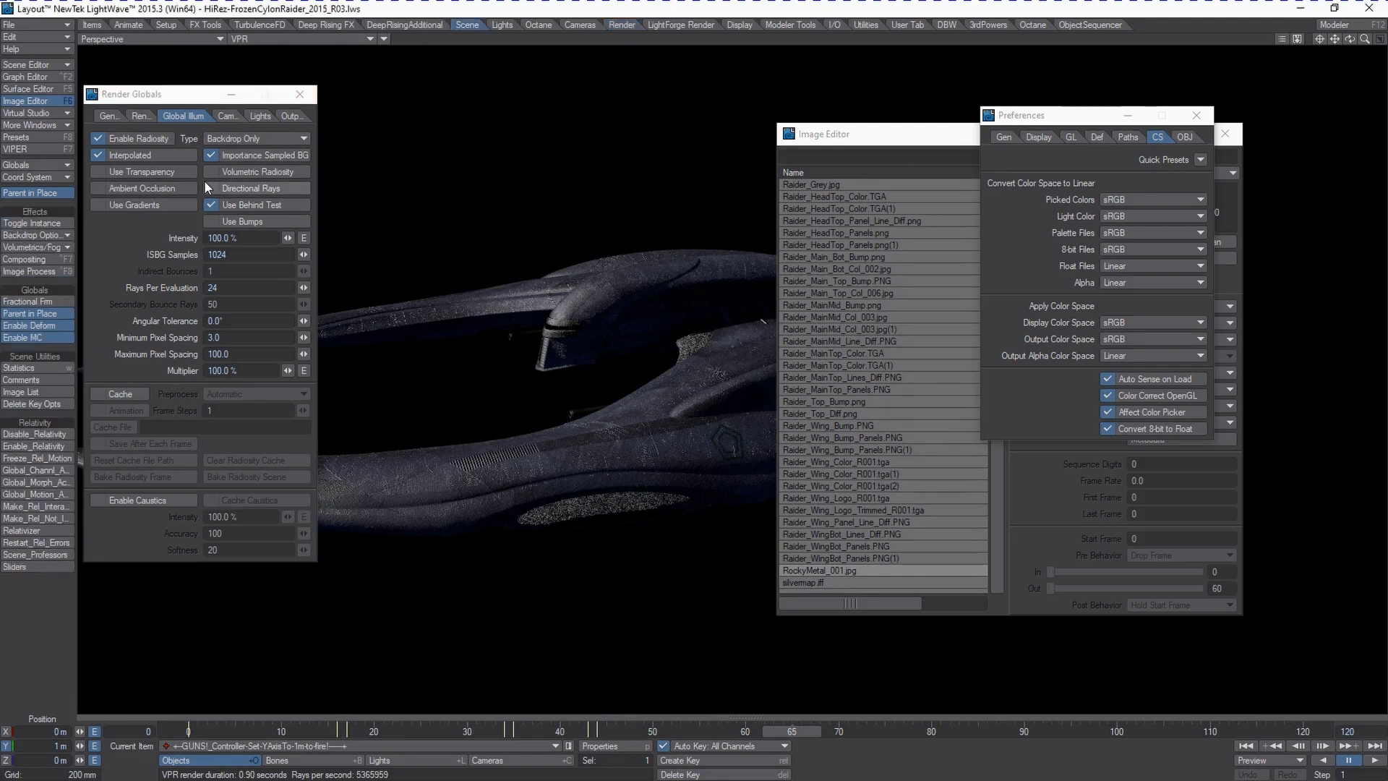
pyautogui.click(44, 272)
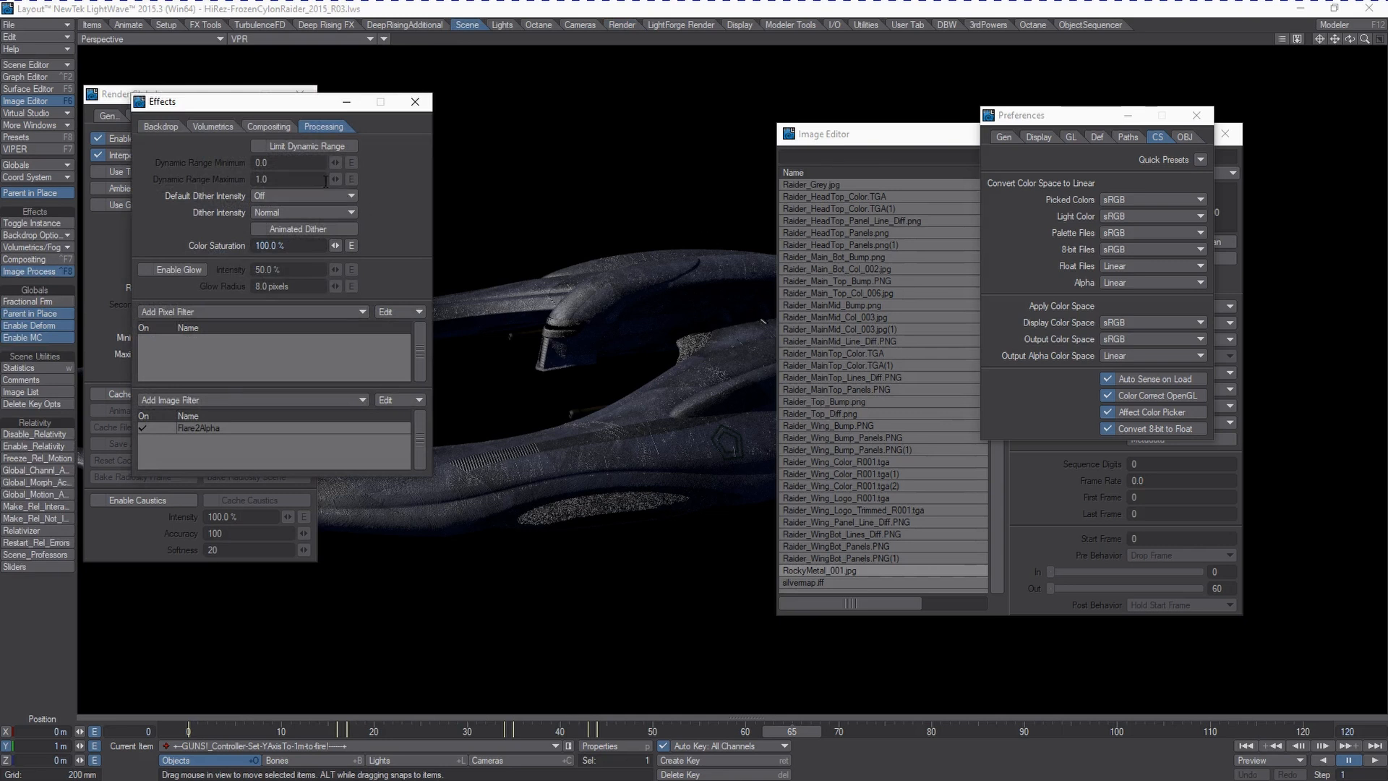
pyautogui.click(178, 129)
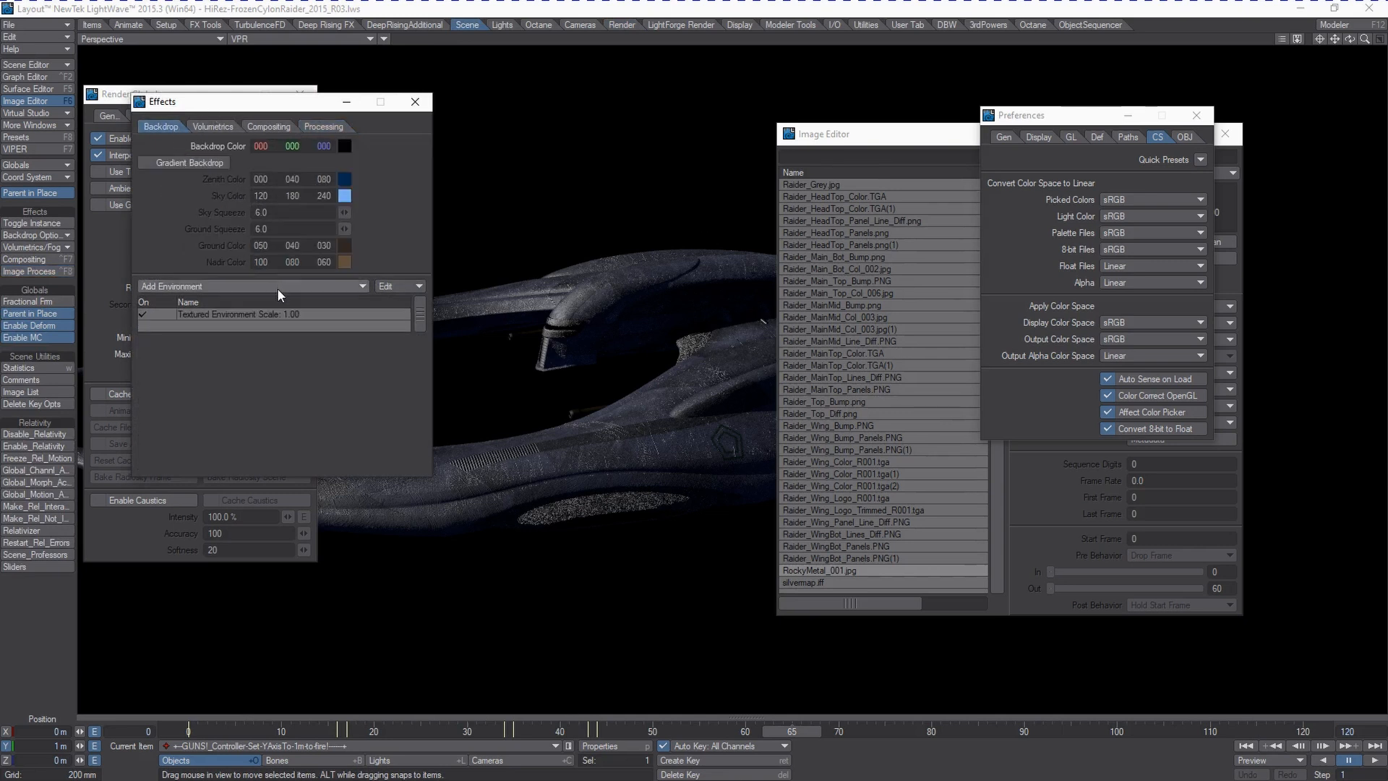
pyautogui.click(279, 314)
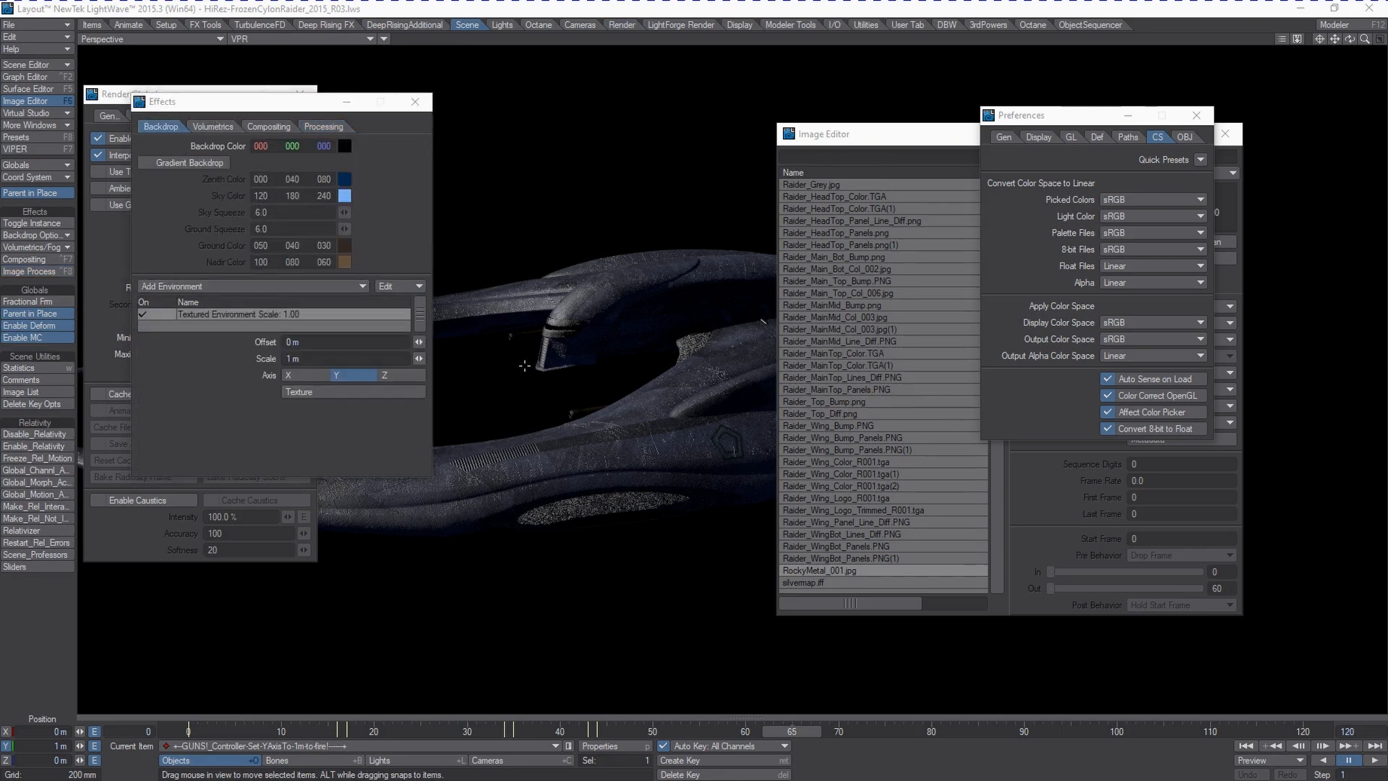
pyautogui.click(354, 391)
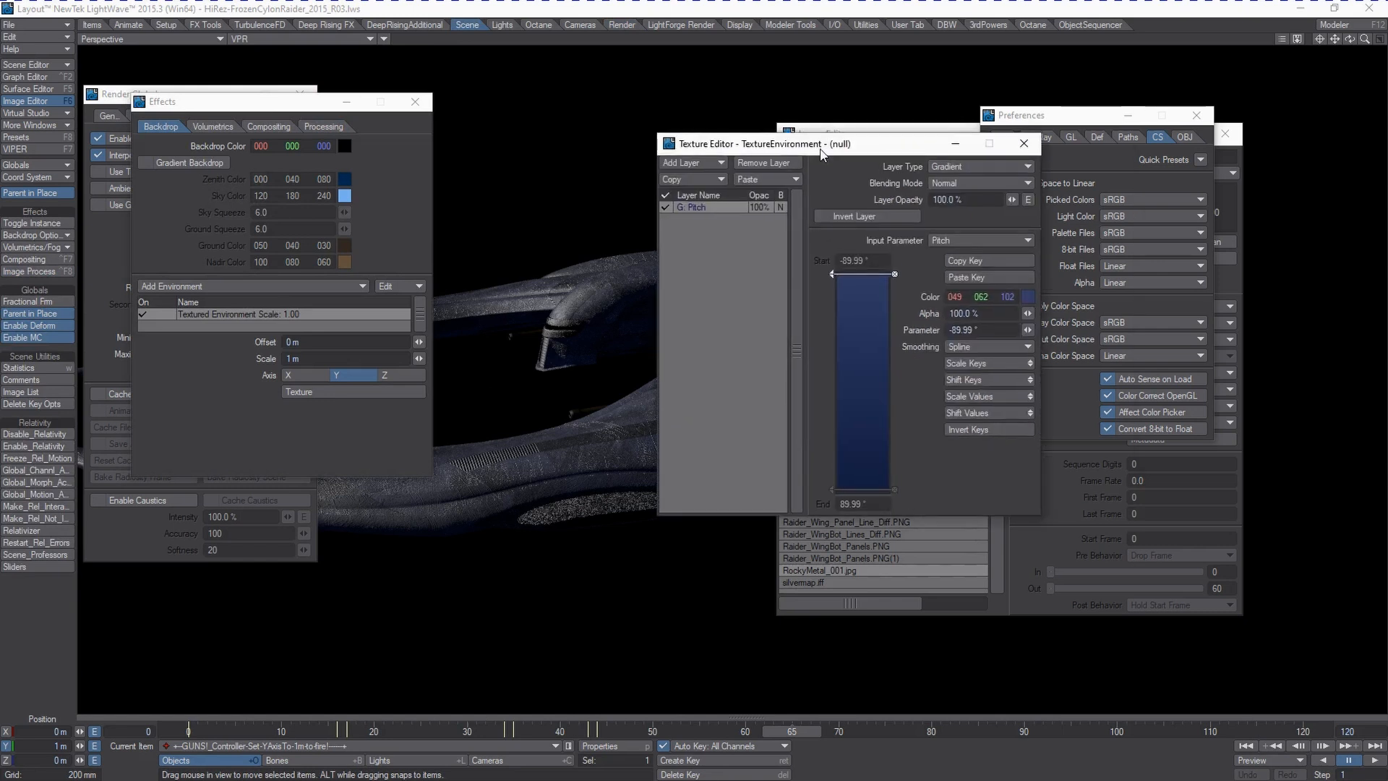
# Review the compositing, image processing and volumetric settings in the Effects window, including the Flare2Alpha filter and HyperVoxels 3.0.
pyautogui.click(221, 127)
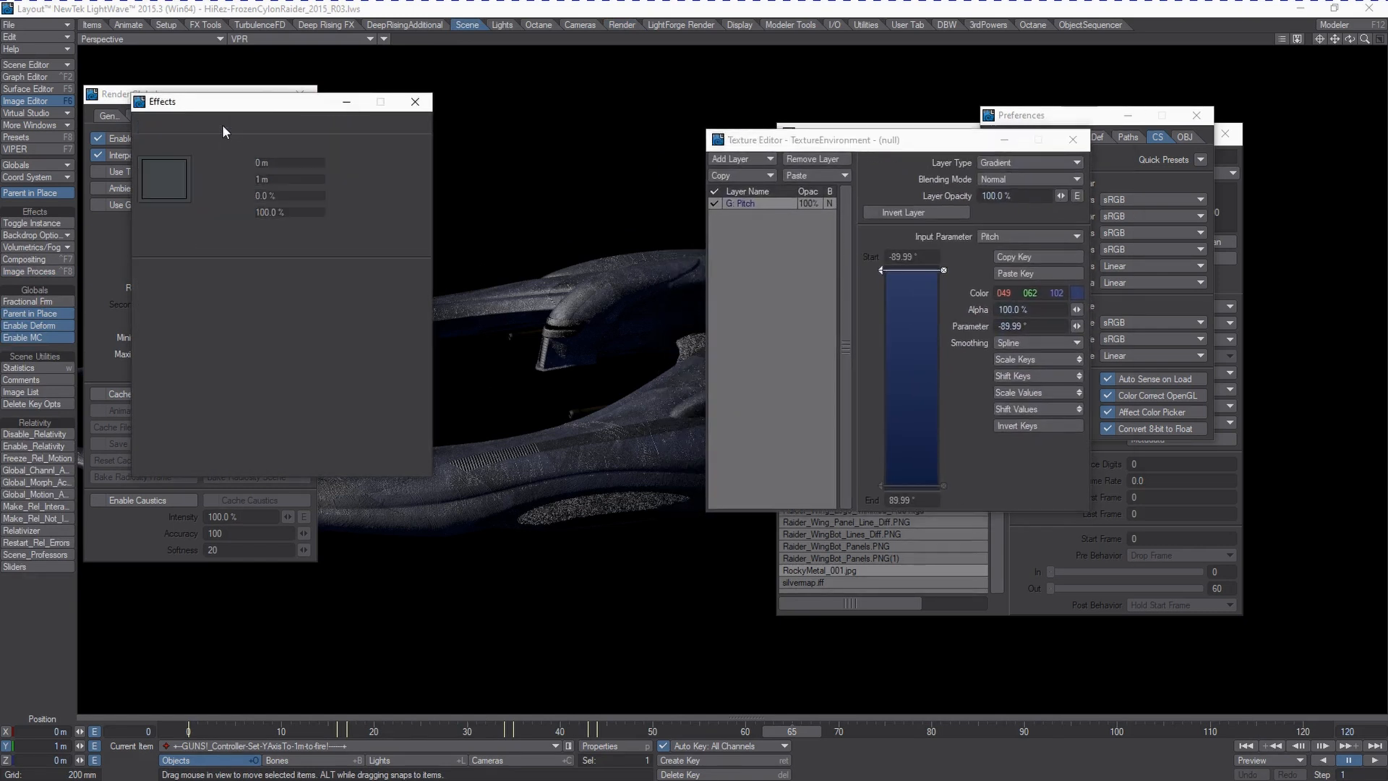
pyautogui.click(273, 127)
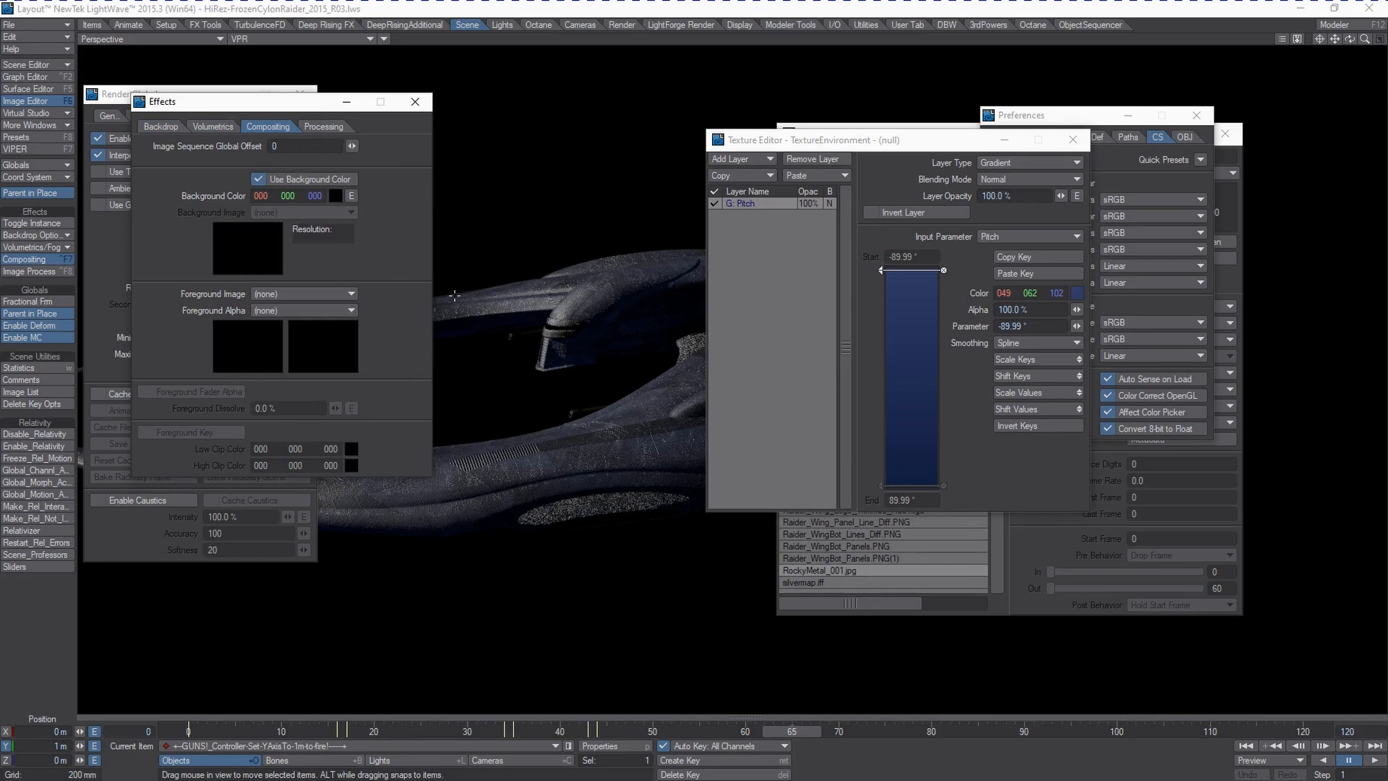
pyautogui.click(323, 127)
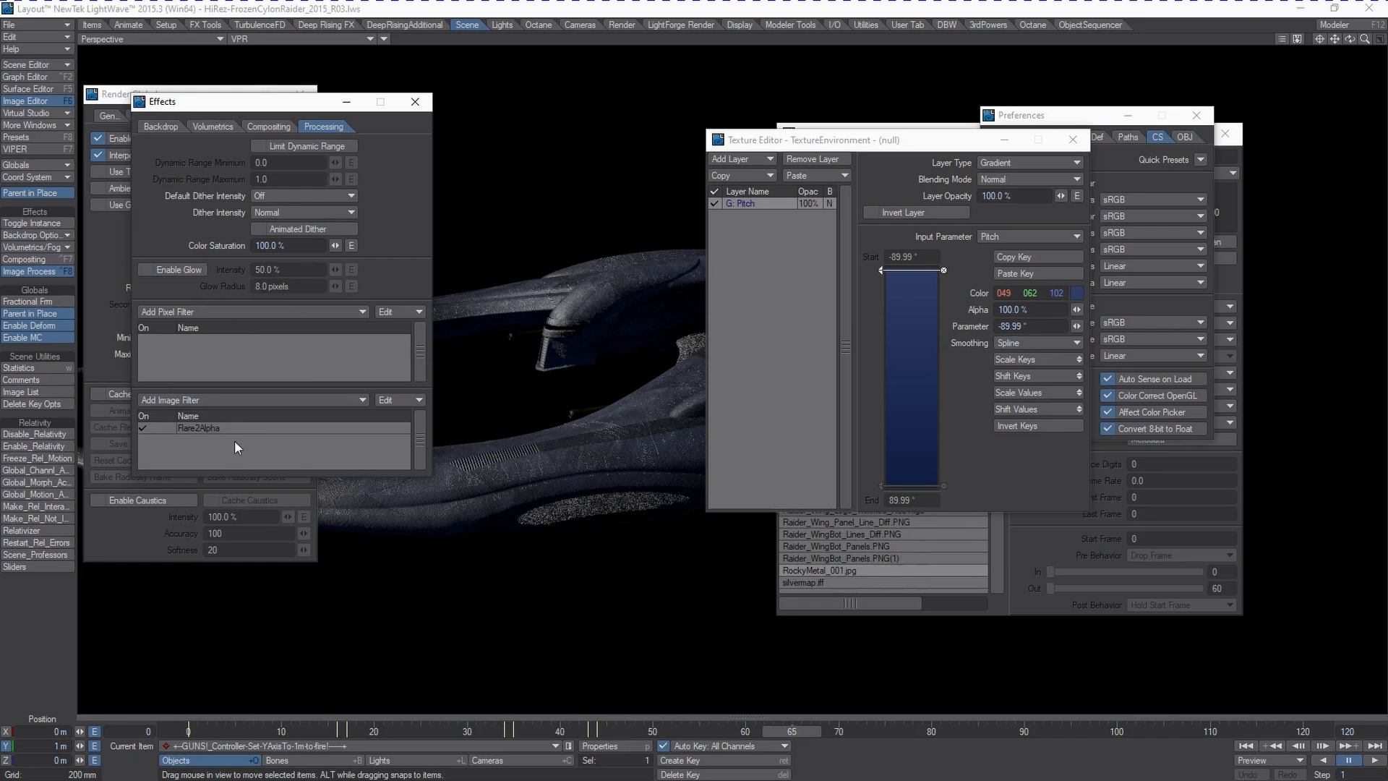
pyautogui.click(217, 127)
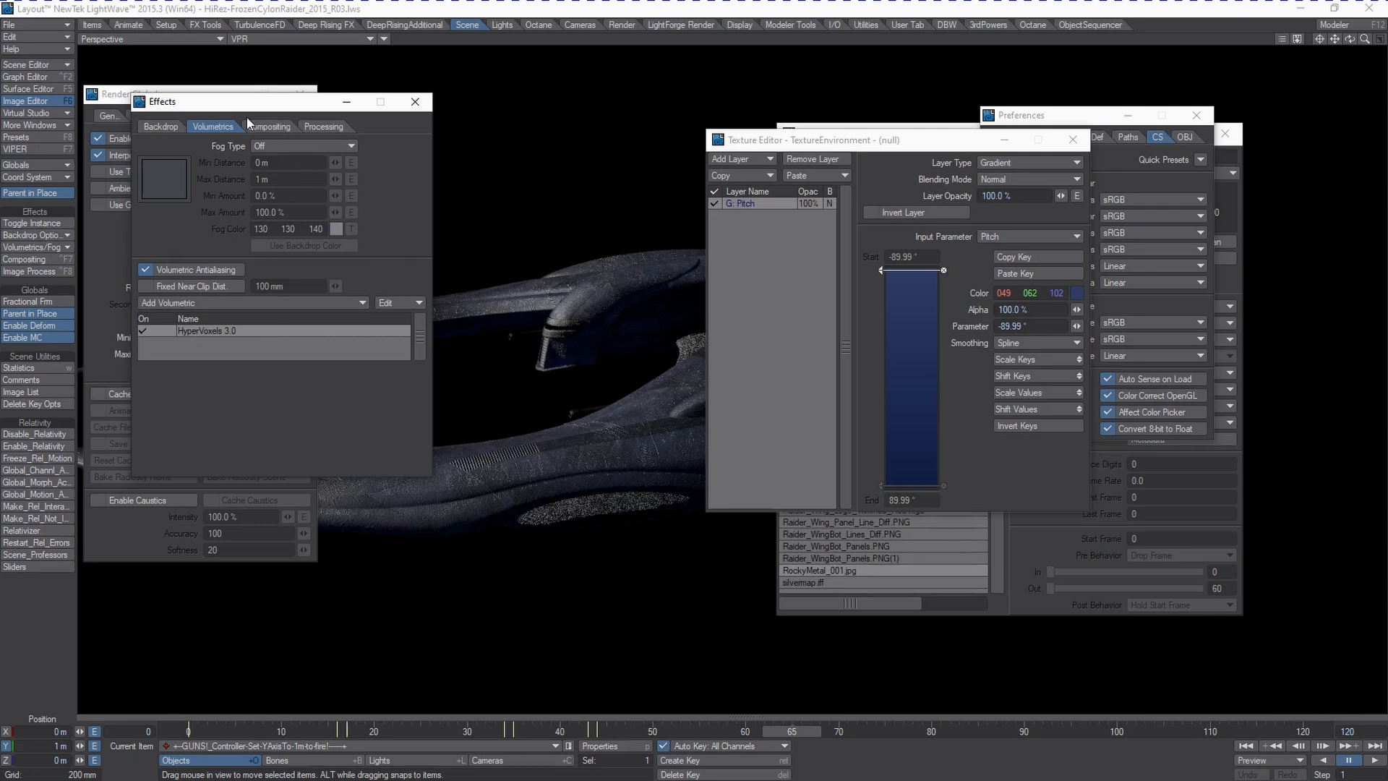
# Move the Effects window clear of Render Globals and recheck the backdrop environment and the main render settings.
pyautogui.moveTo(244, 113); pyautogui.dragTo(548, 286)
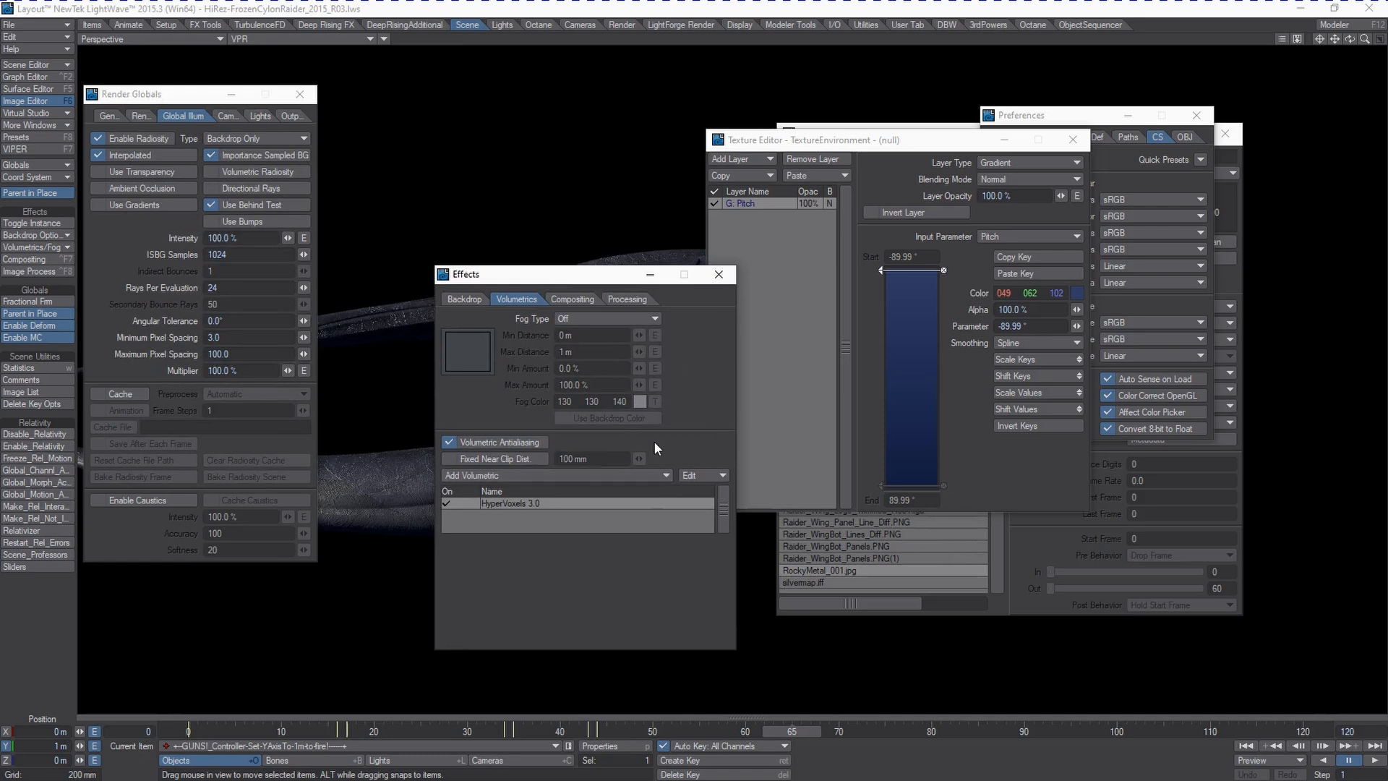
pyautogui.click(466, 299)
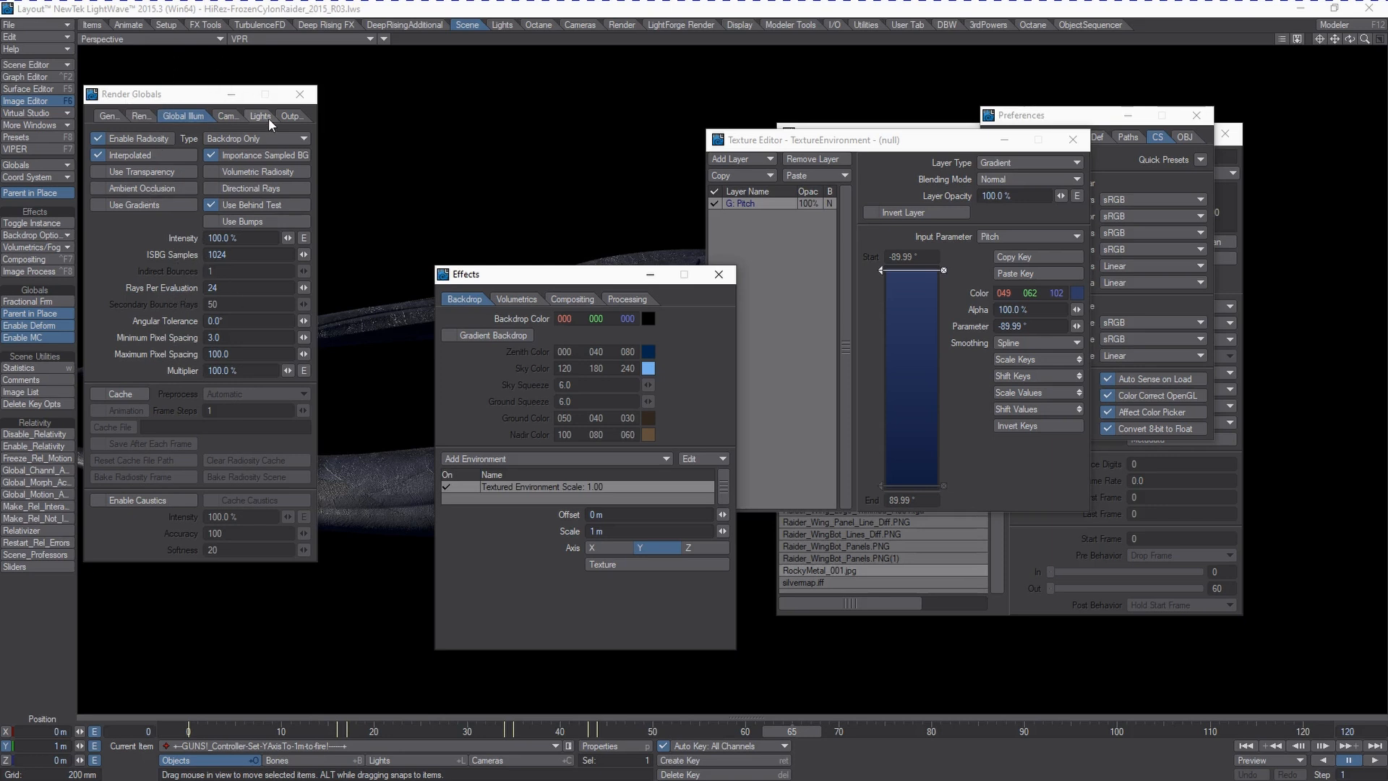
pyautogui.click(138, 115)
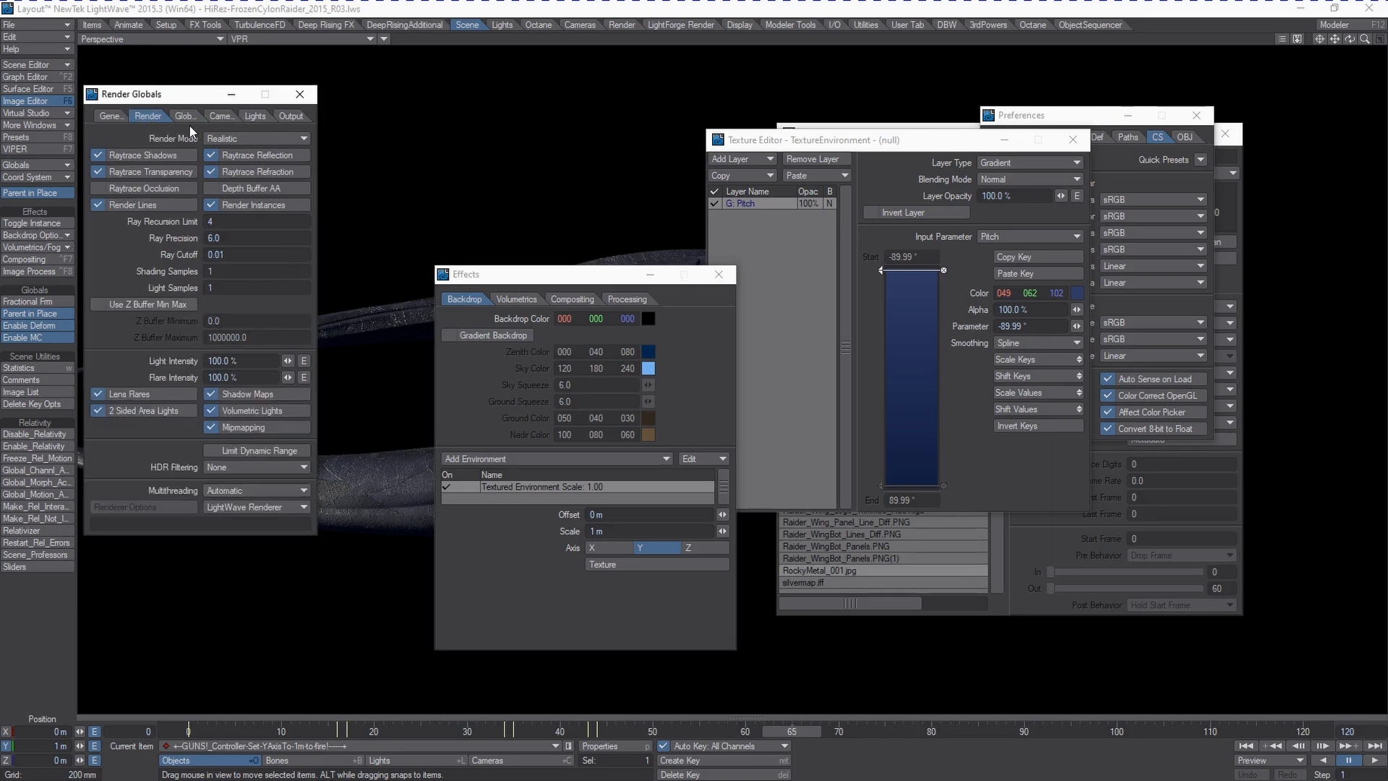
# Recheck the global illumination settings, and close the Effects, Texture Editor, Preferences, Image Editor and Render Globals windows.
pyautogui.click(192, 117)
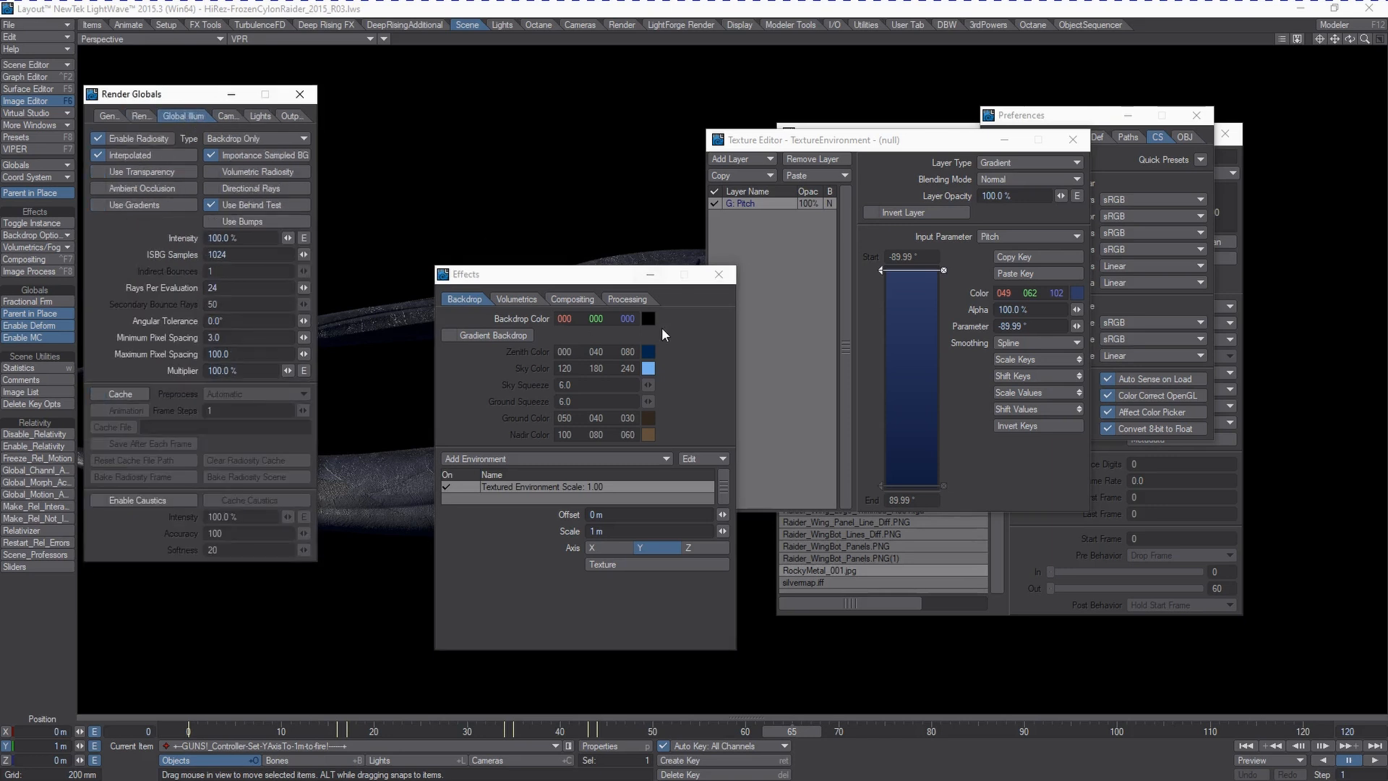
pyautogui.click(718, 275)
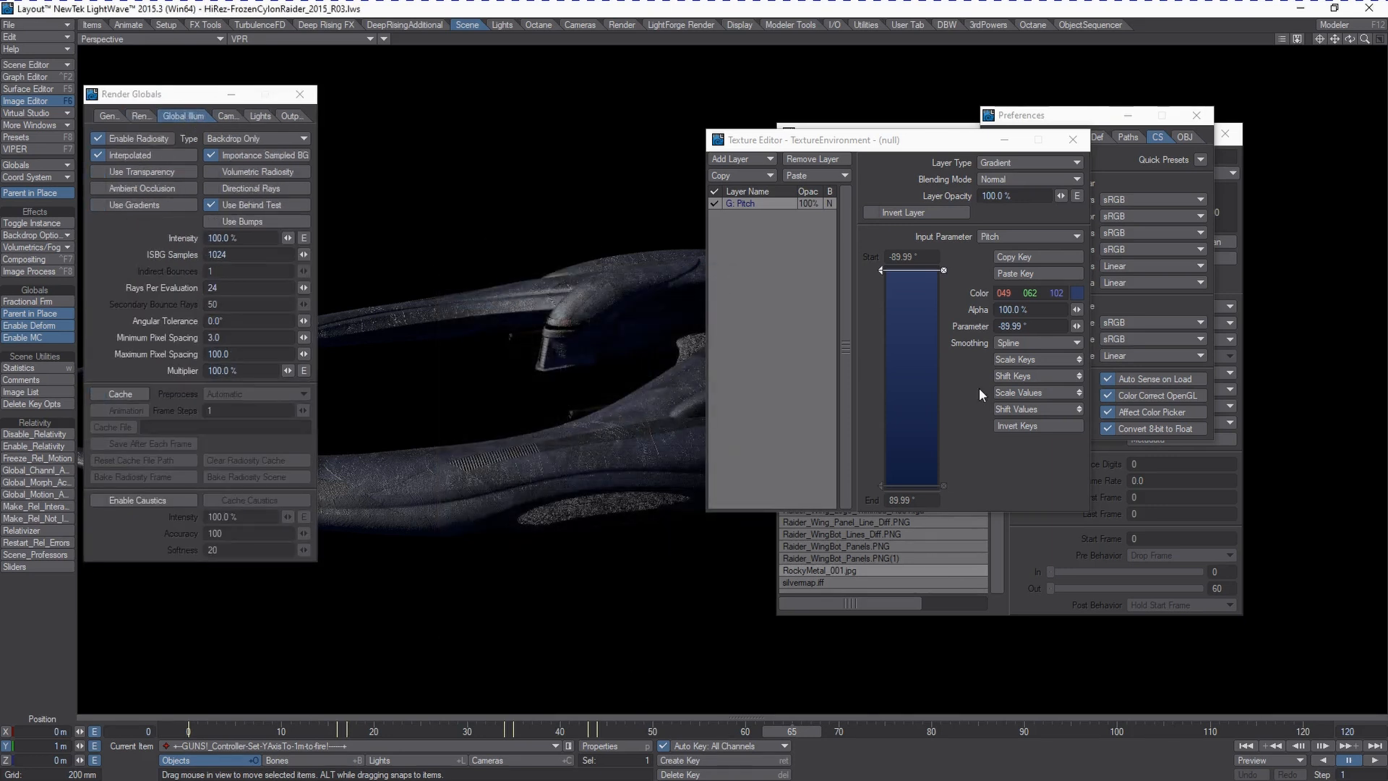
pyautogui.click(1072, 140)
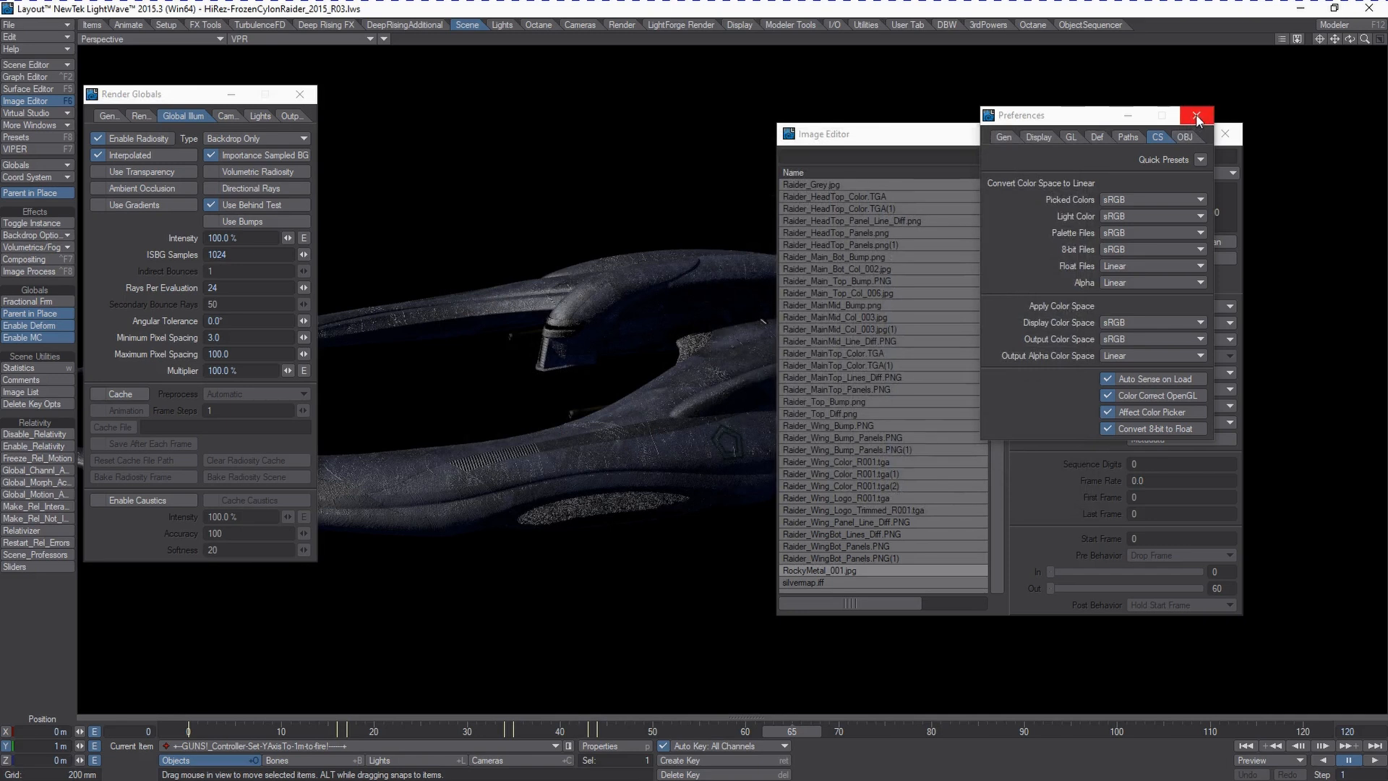
pyautogui.click(1196, 114)
pyautogui.click(1225, 134)
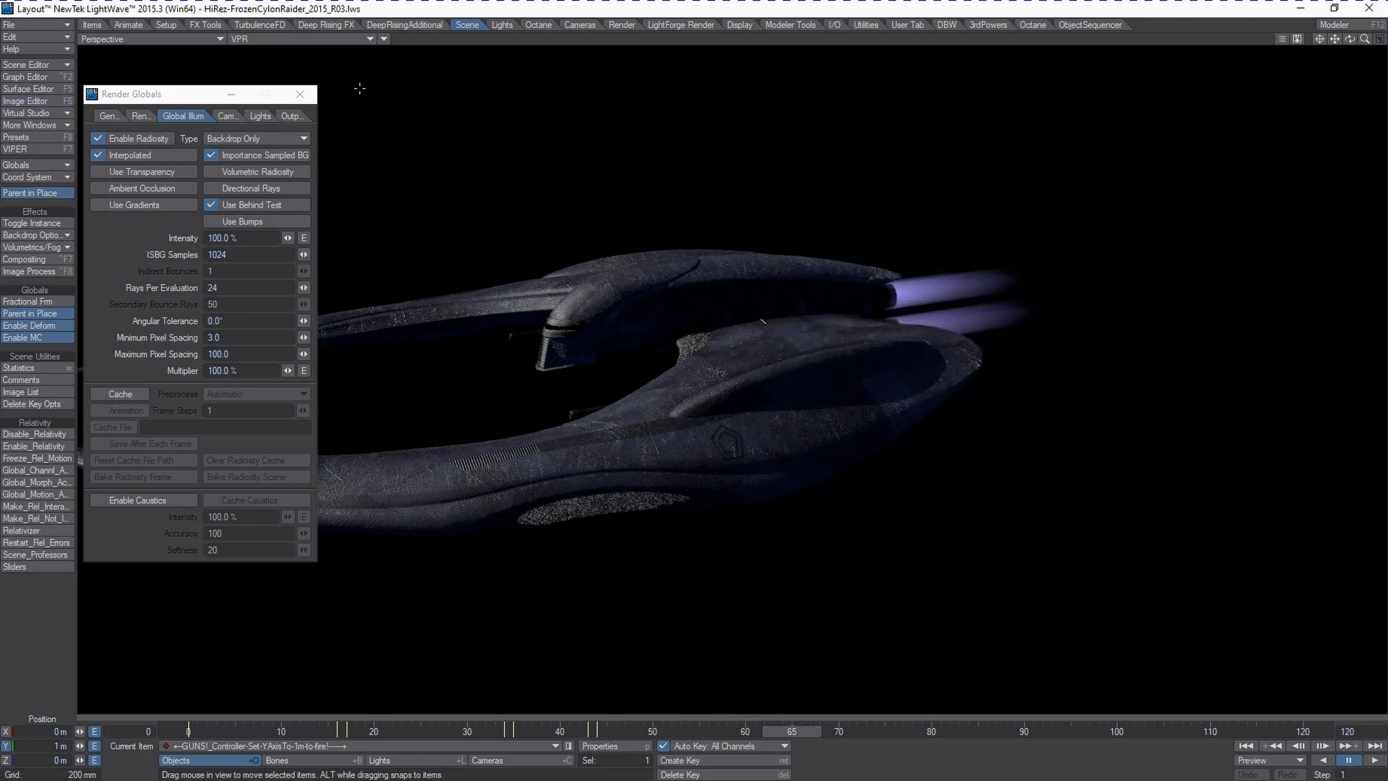
pyautogui.click(311, 93)
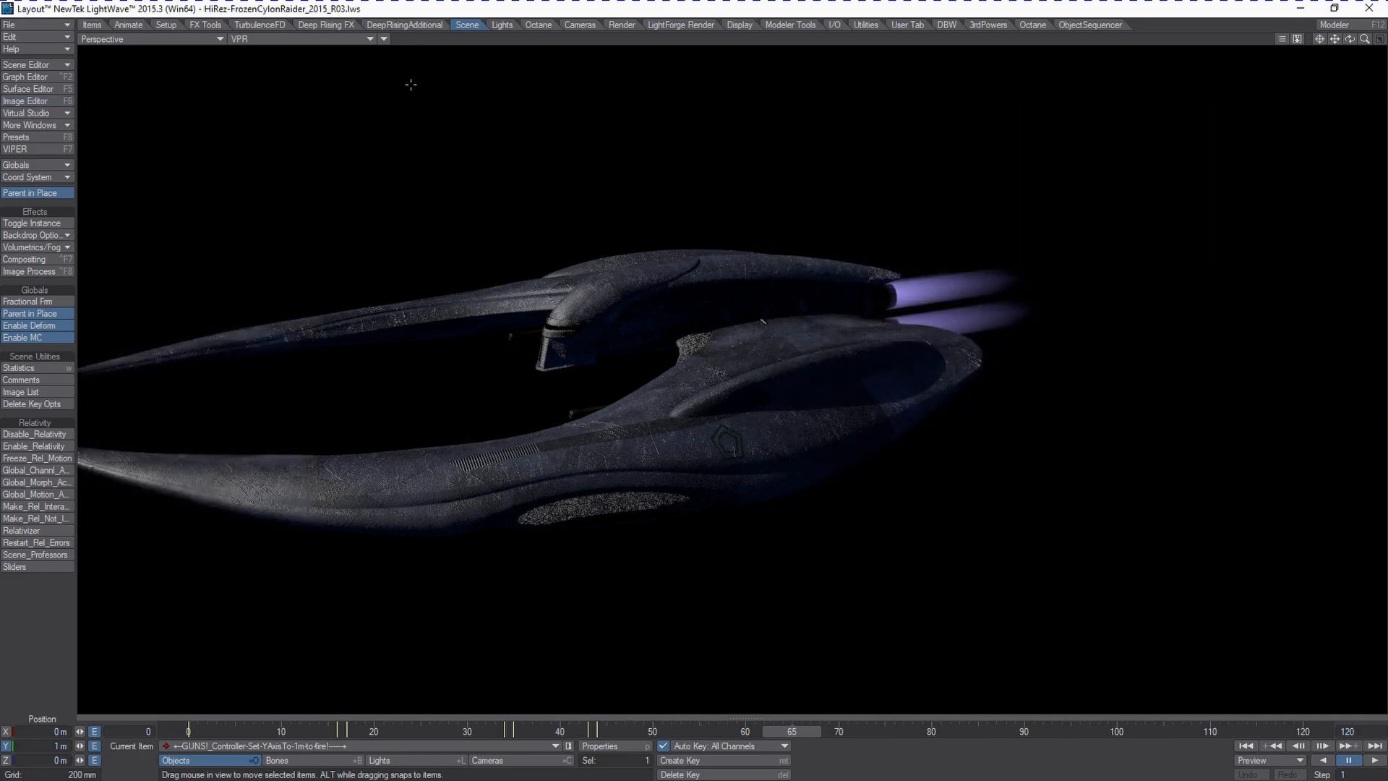
# Open the Package Scene export options and review the destination folder and content paths.
pyautogui.click(44, 23)
pyautogui.moveTo(32, 75)
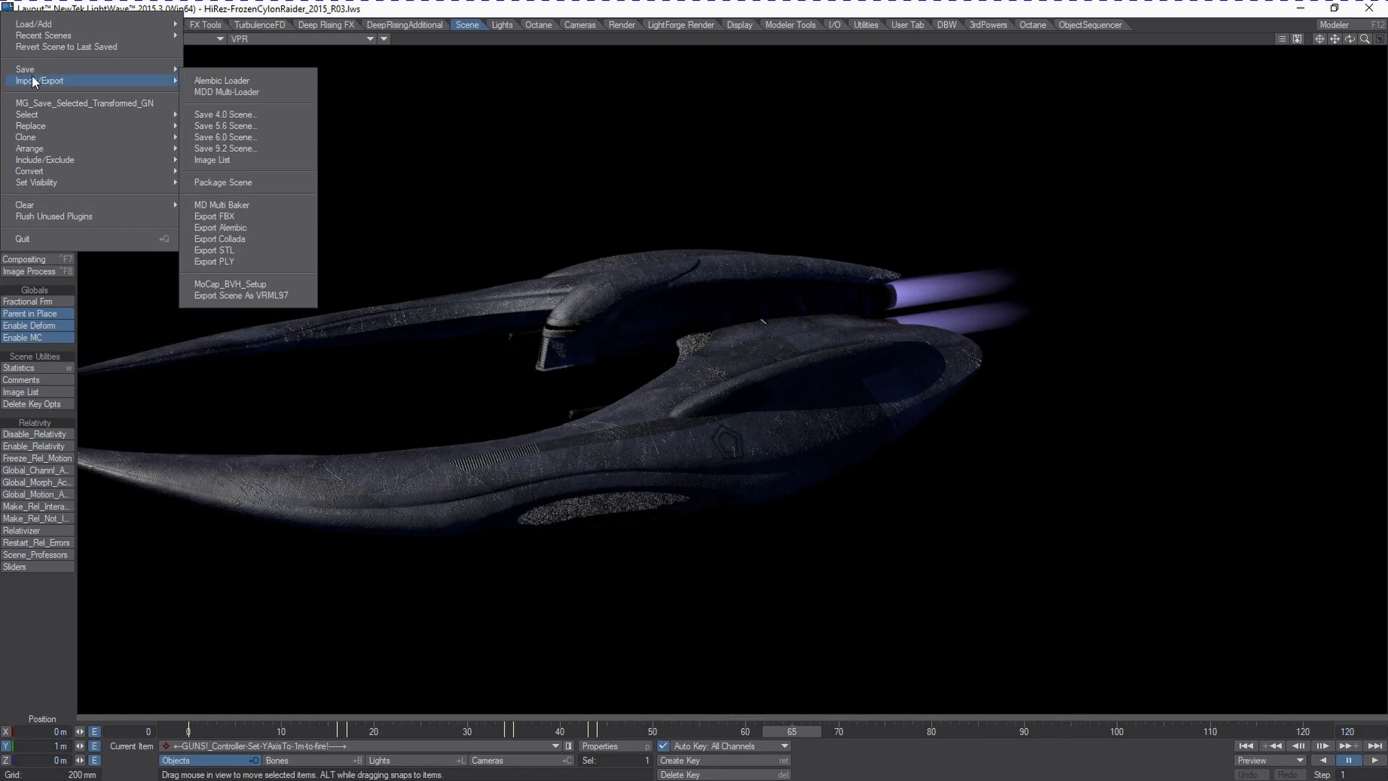
pyautogui.click(243, 182)
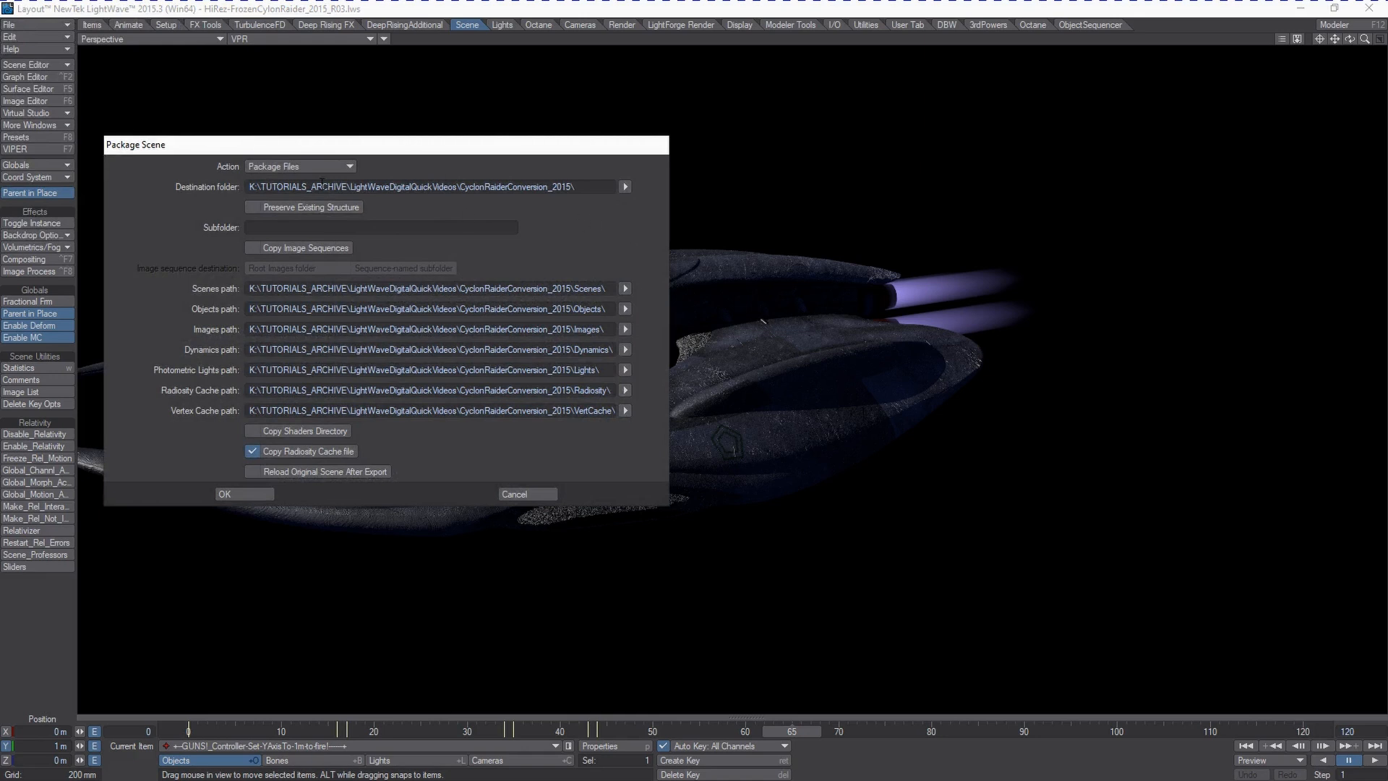
# Browse the package destination folders to the contents of CyclonRaiderConversion_2024, and leave Package Scene without exporting.
pyautogui.click(625, 187)
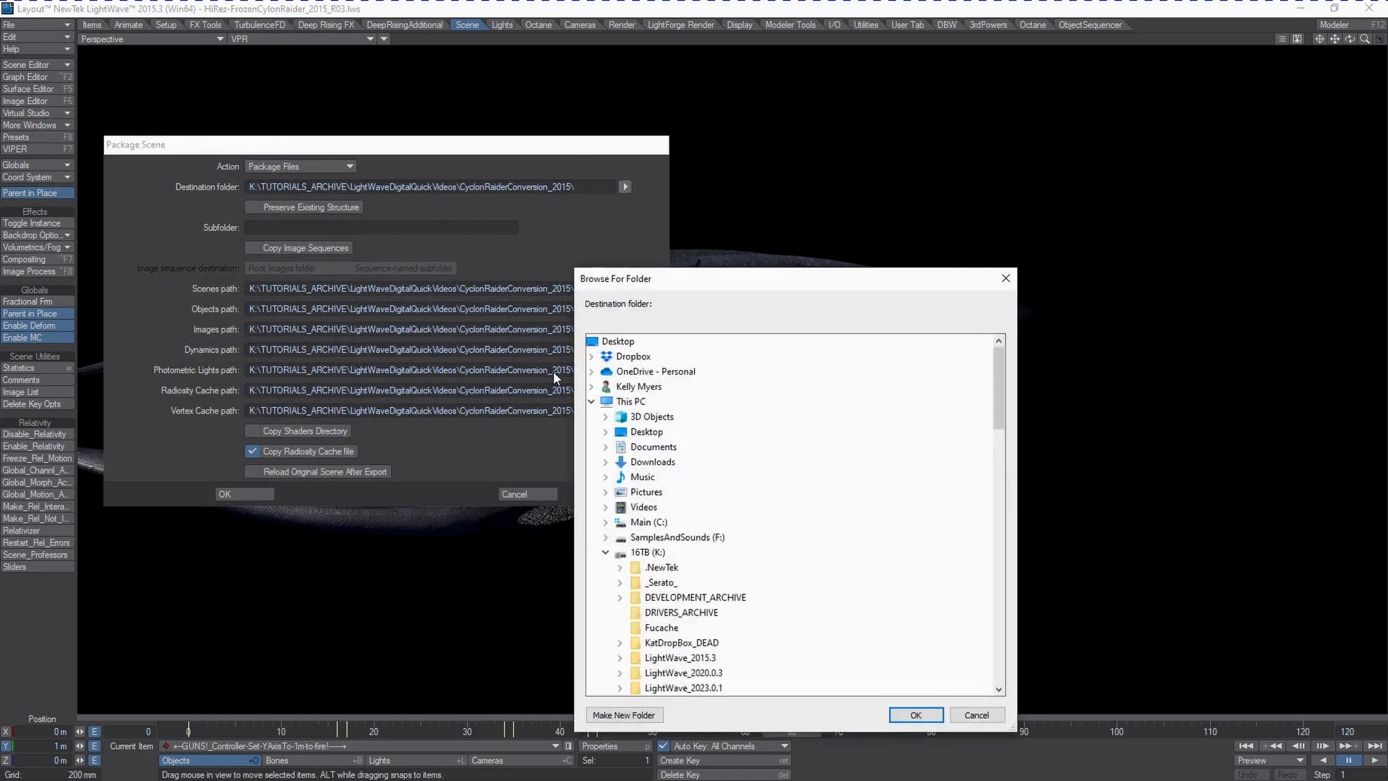
pyautogui.scroll(-3, 643, 530)
pyautogui.scroll(-4, 642, 530)
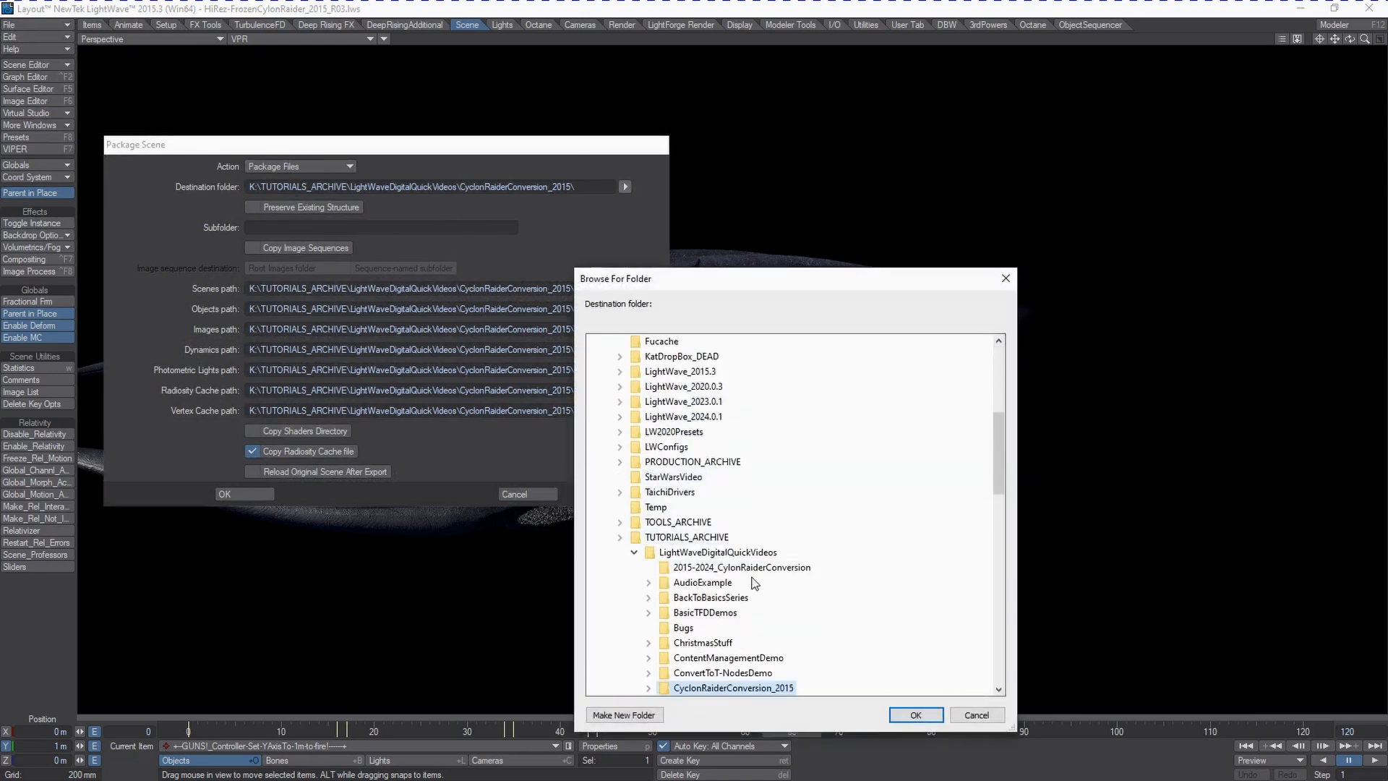
pyautogui.scroll(-3, 749, 584)
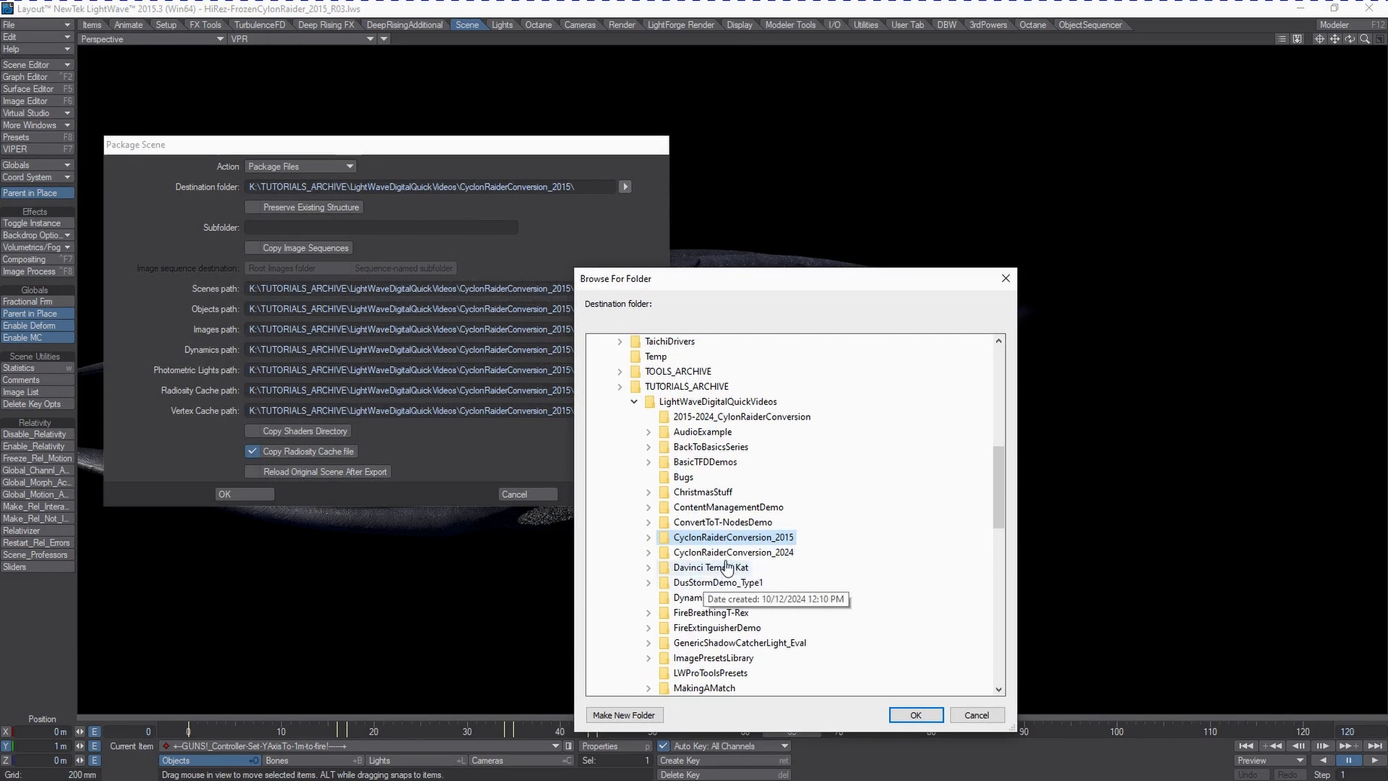
pyautogui.doubleClick(766, 553)
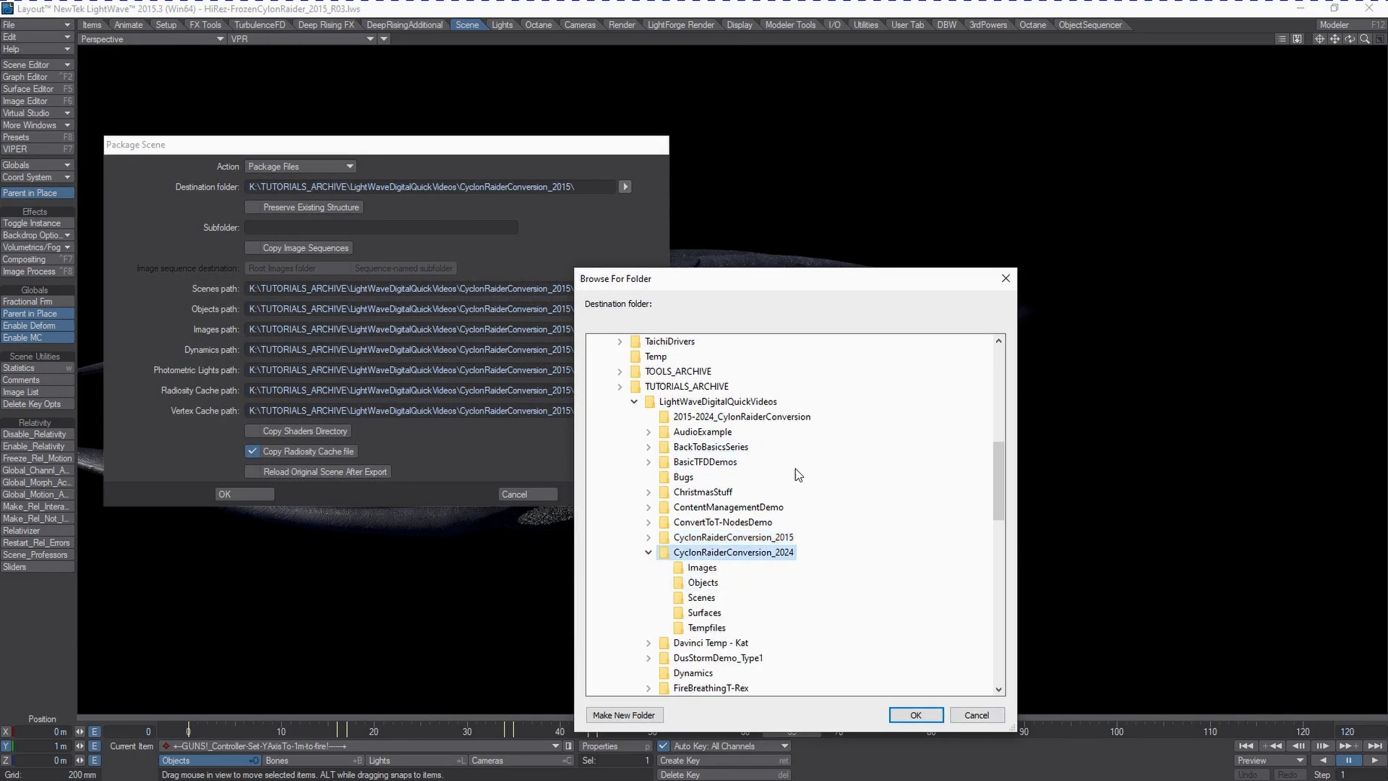
pyautogui.click(986, 715)
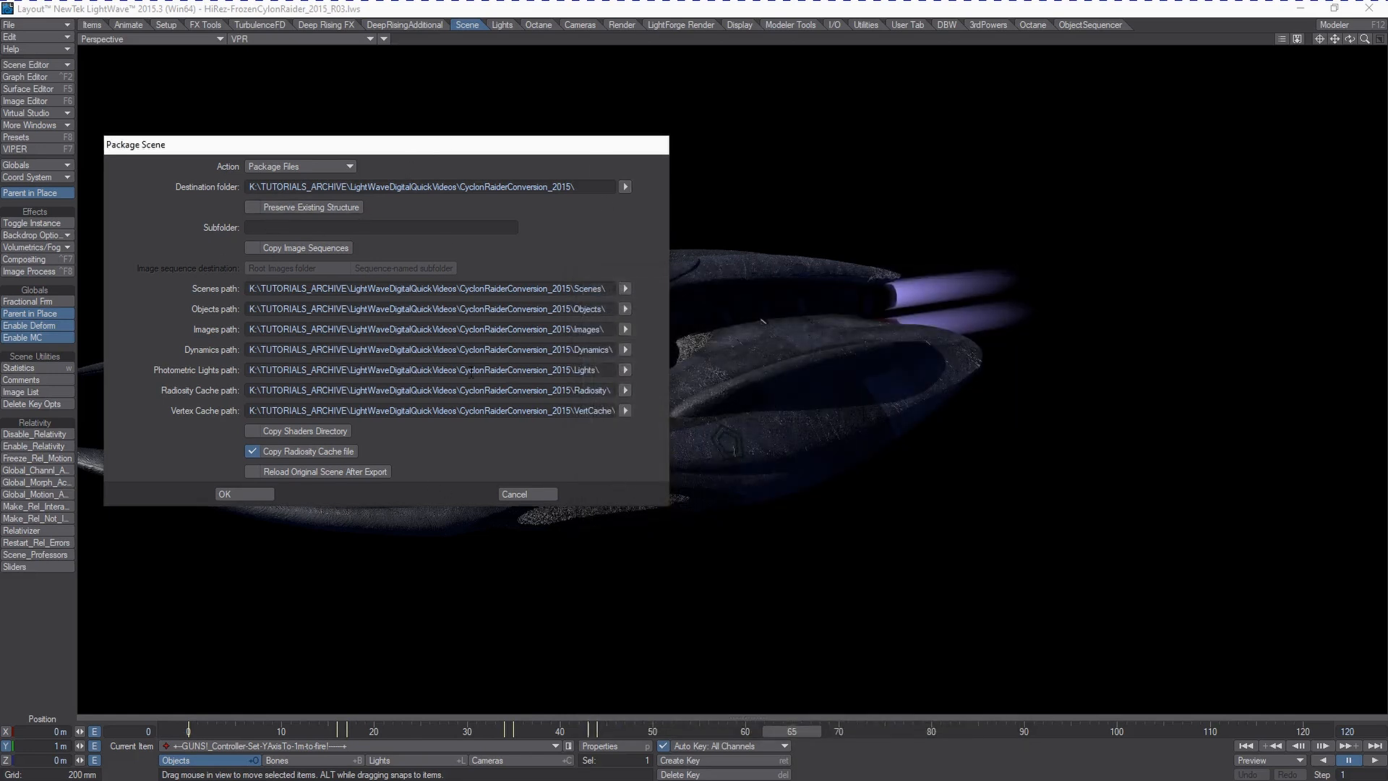
pyautogui.click(536, 496)
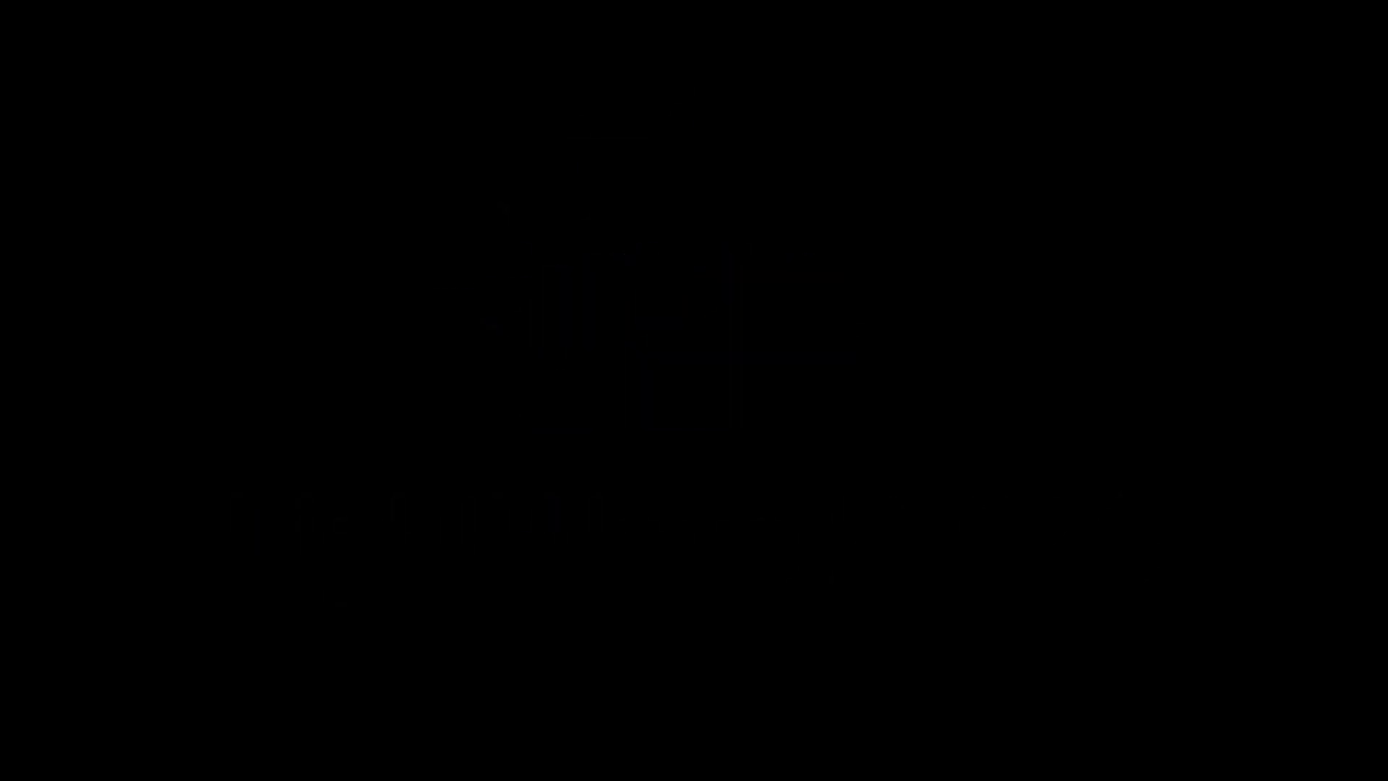